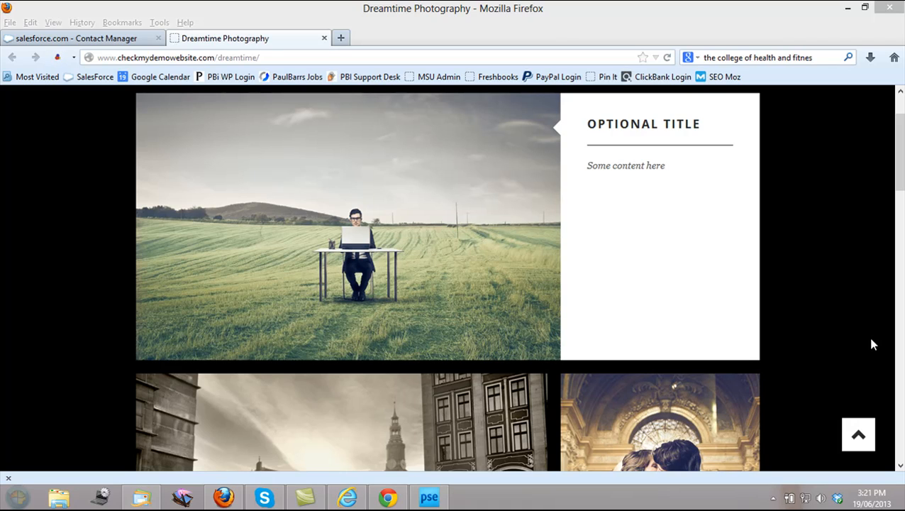
Step: Browse forward through the homepage slider images to compare how the field and circus slides fit
mouse_move(899, 138)
left_mouse_down()
mouse_move(902, 276)
mouse_move(895, 137)
left_mouse_up()
mouse_move(253, 237)
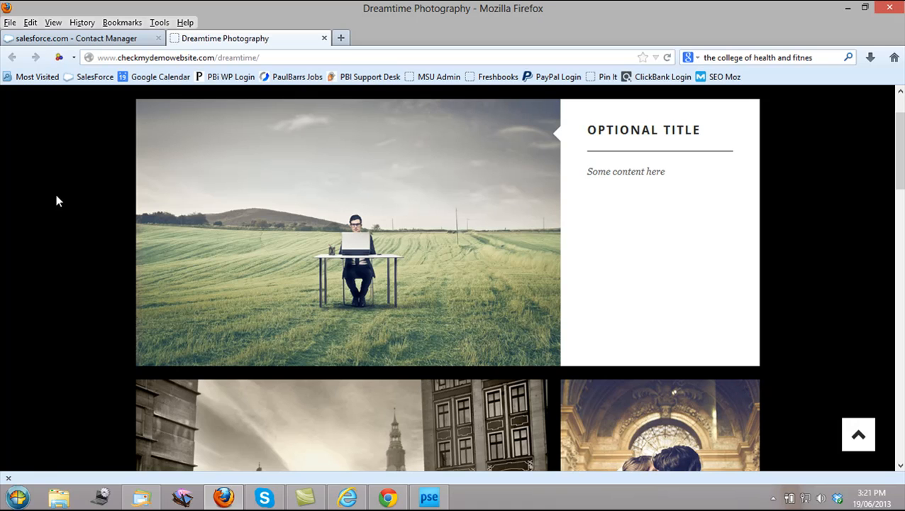
mouse_move(350, 497)
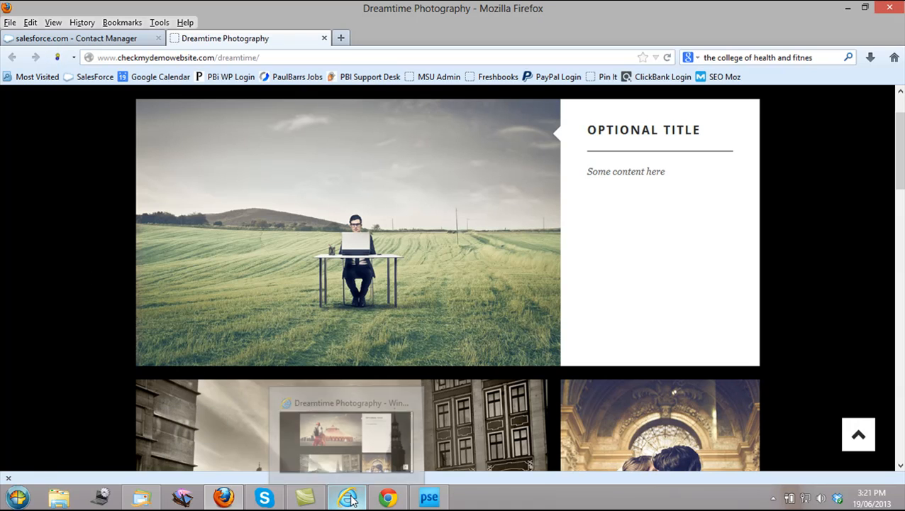
mouse_move(394, 498)
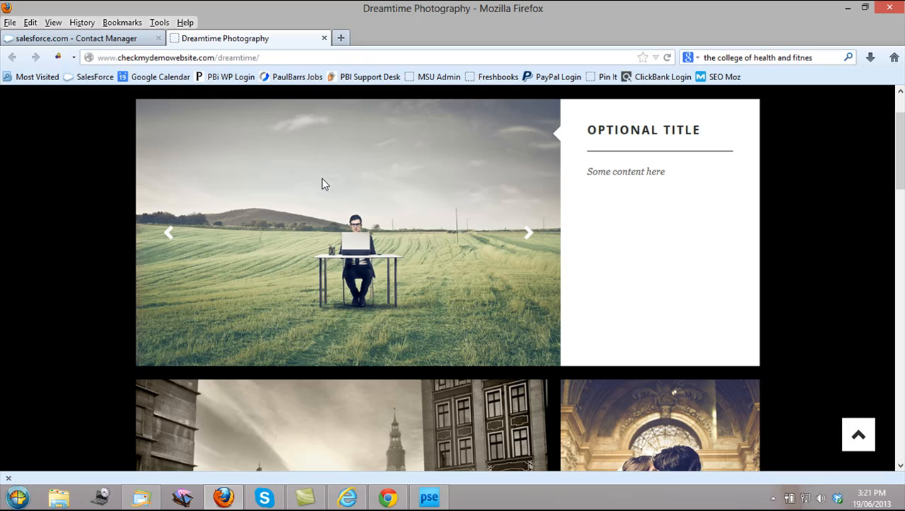
left_click(528, 234)
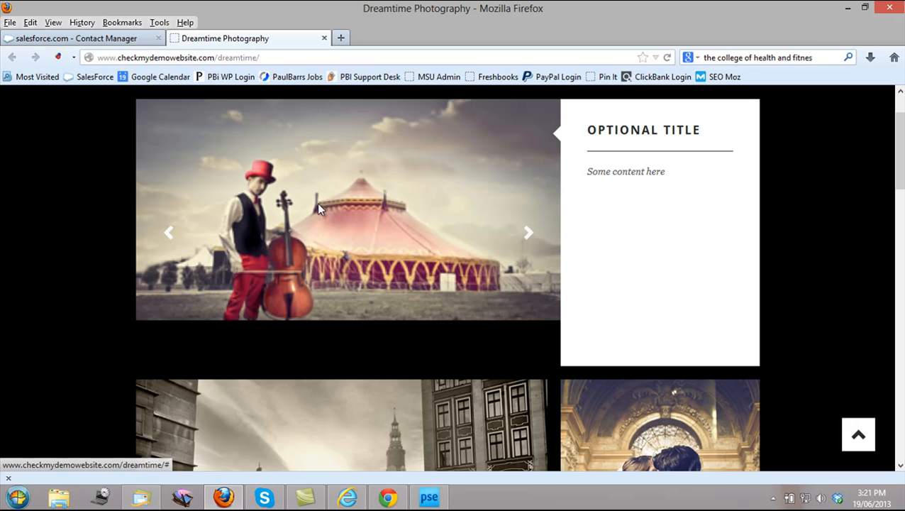
left_click(529, 236)
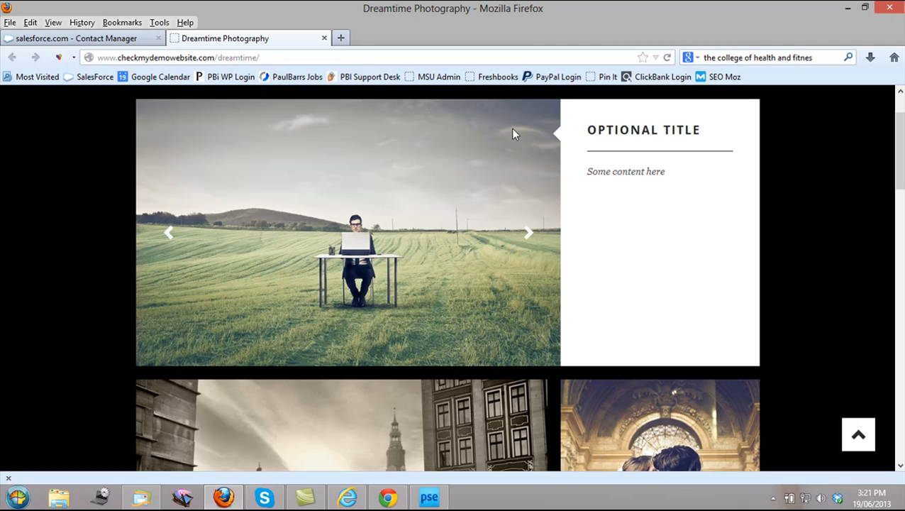
Step: View the image info of the slider photo with the man at a desk in the field and check its dimensions
right_click(349, 159)
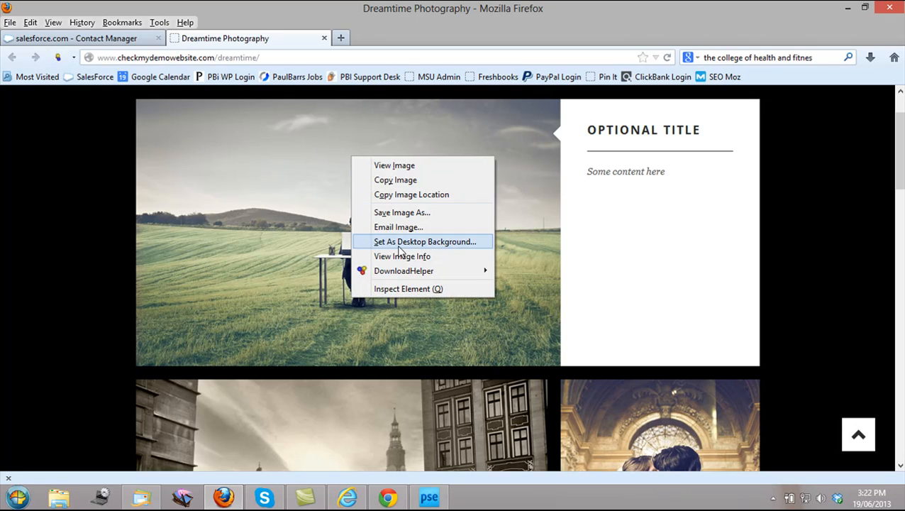
left_click(434, 258)
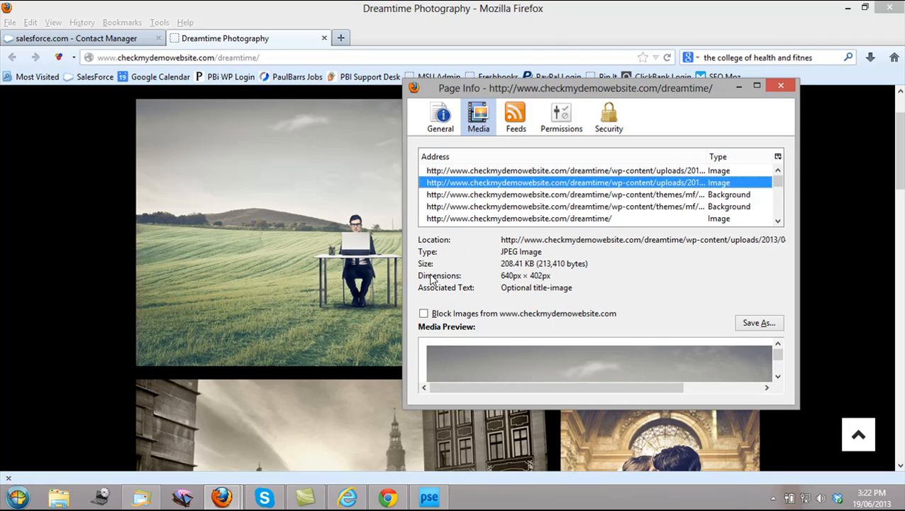
left_click_drag(489, 281, 576, 274)
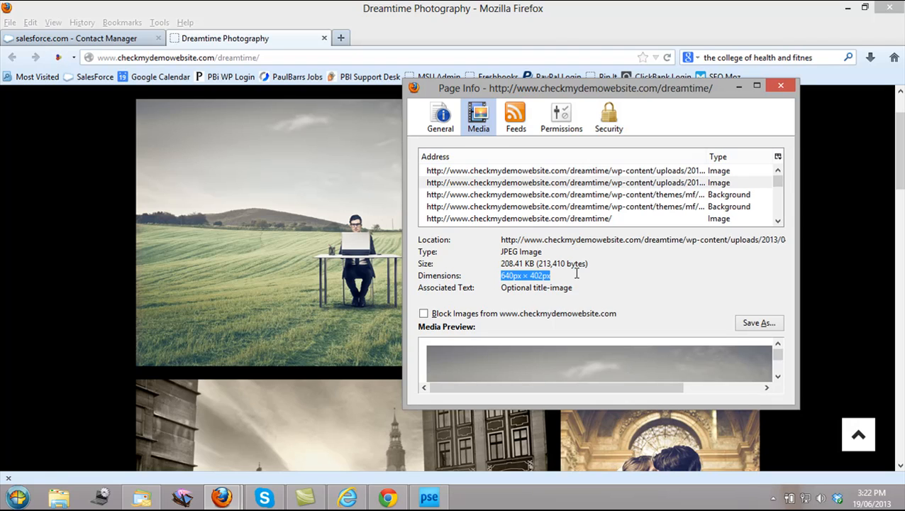
left_click(503, 274)
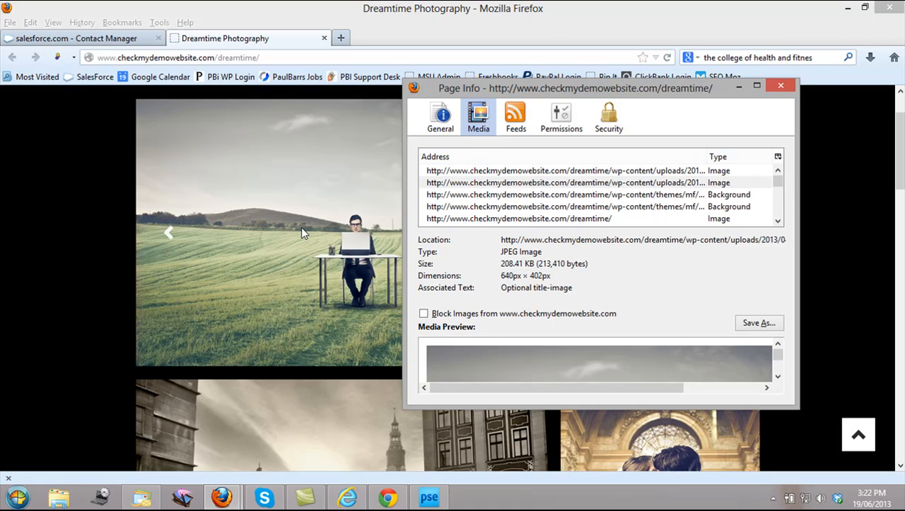
left_click(74, 235)
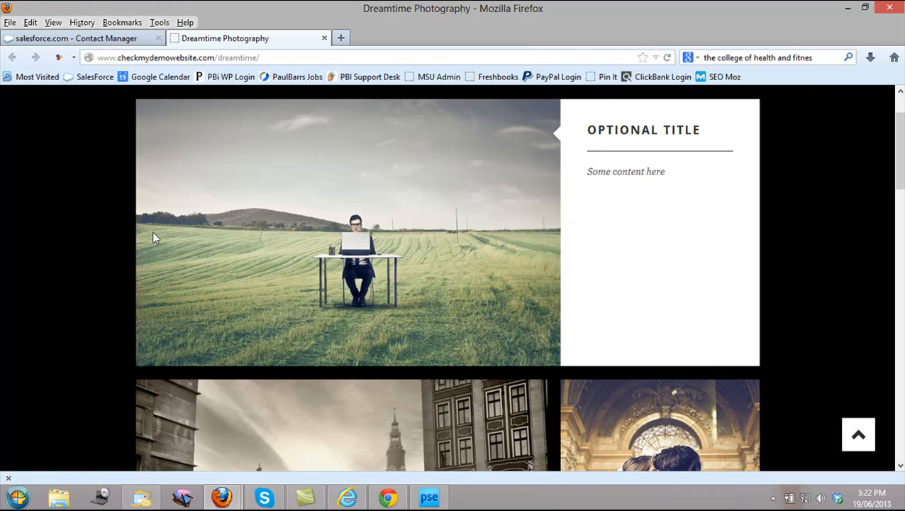
Step: Bring up the circus tent slide and check its original and scaled dimensions in the image info
left_click(165, 236)
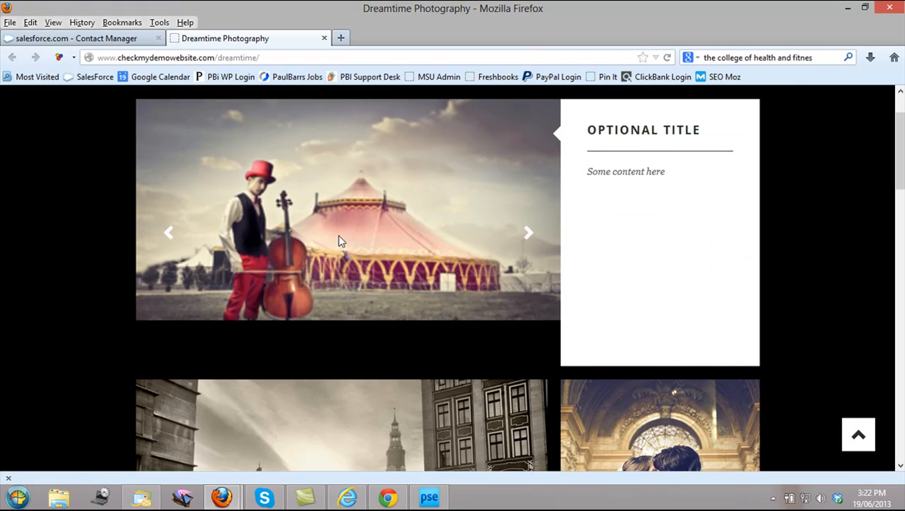
right_click(340, 201)
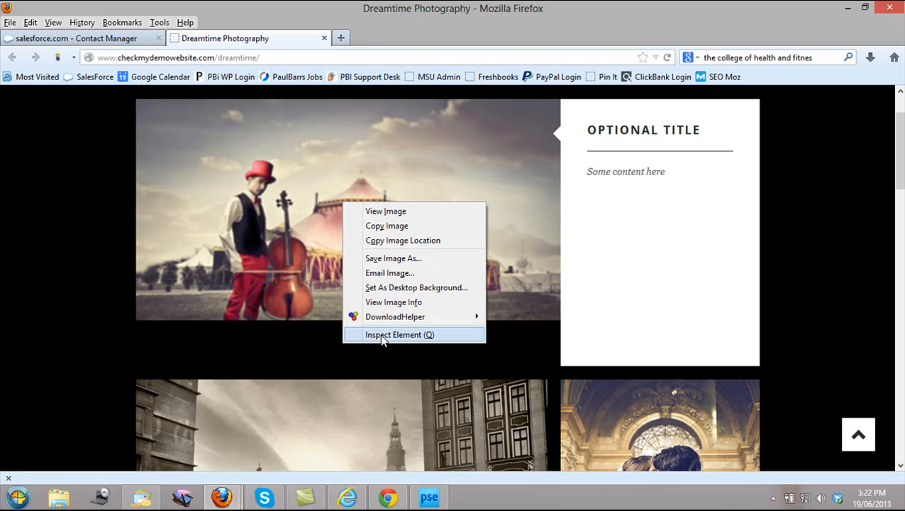
left_click(389, 303)
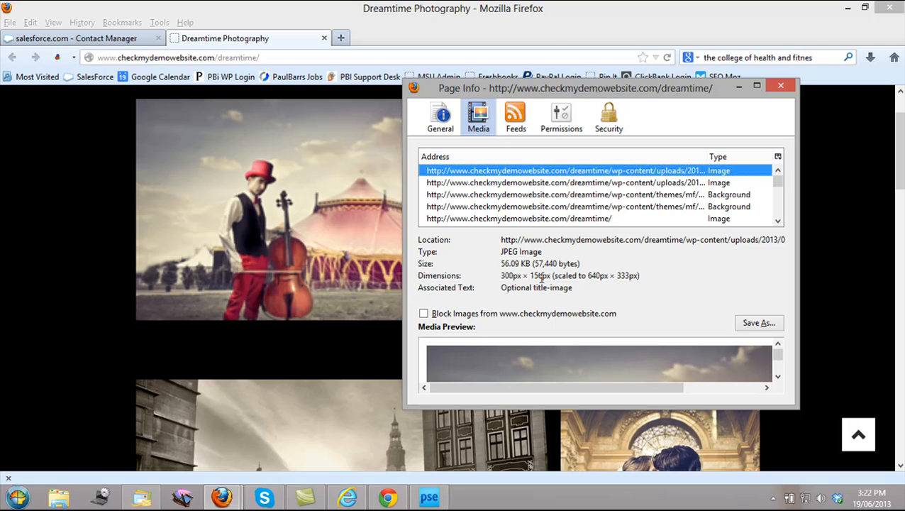
left_click_drag(552, 277, 643, 277)
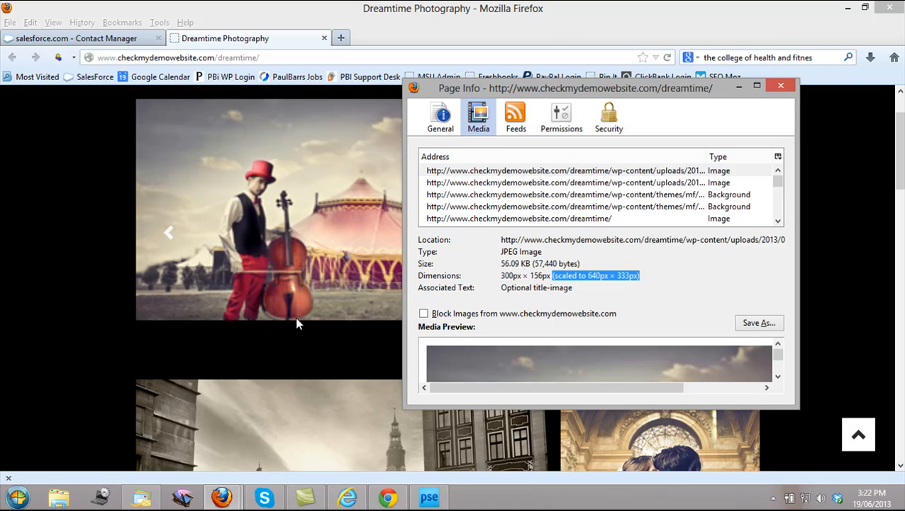
left_click_drag(500, 276, 550, 280)
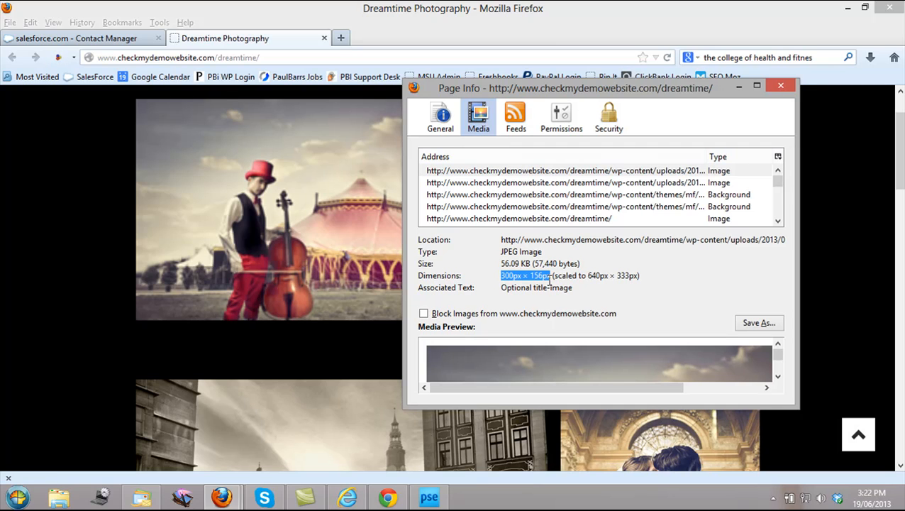
Step: Return the slider to the man at the desk and recheck that photo's dimensions in its image info
left_click(170, 238)
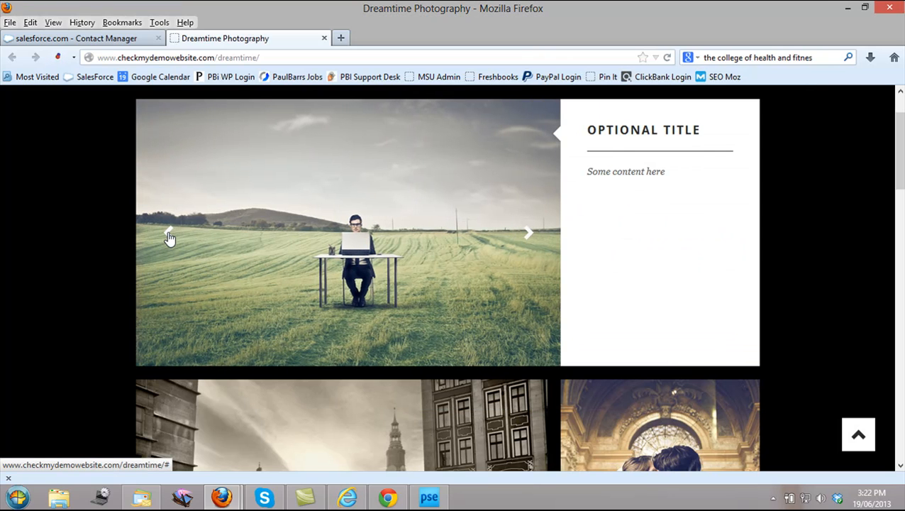
left_click(221, 496)
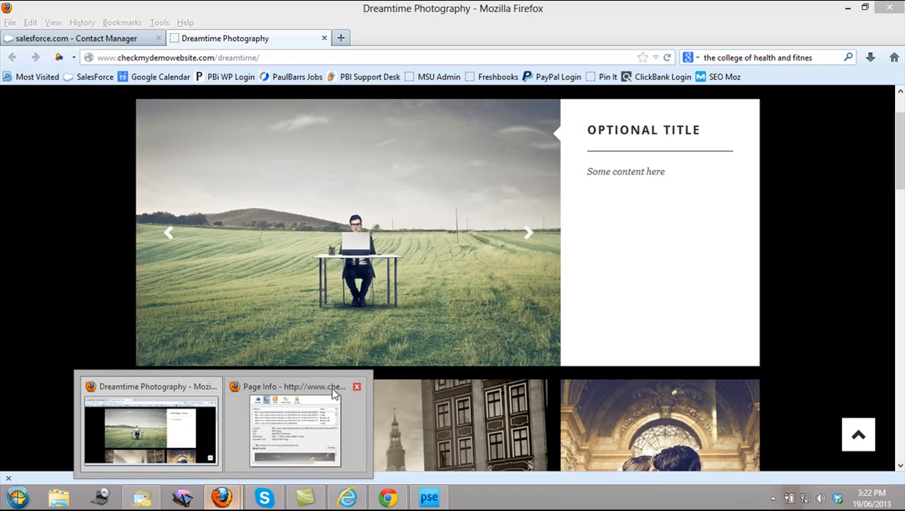
left_click(334, 394)
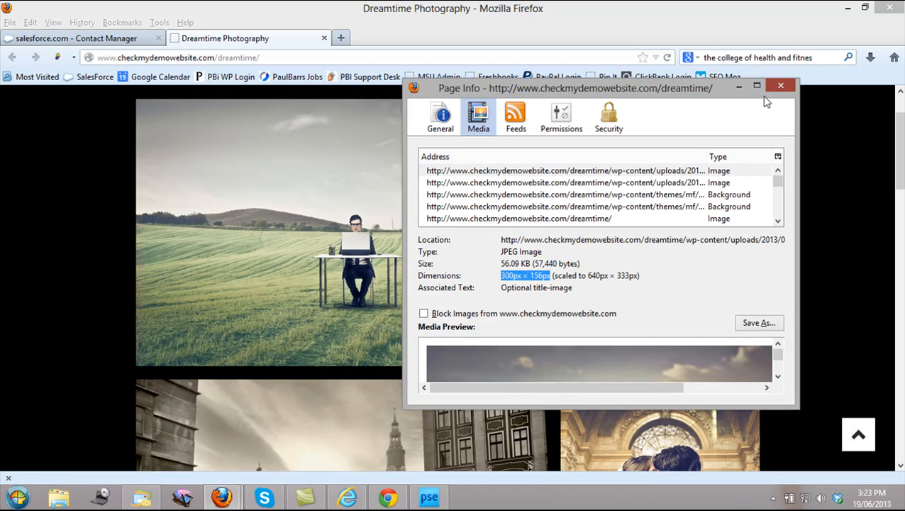
left_click(391, 185)
right_click(391, 186)
left_click(428, 293)
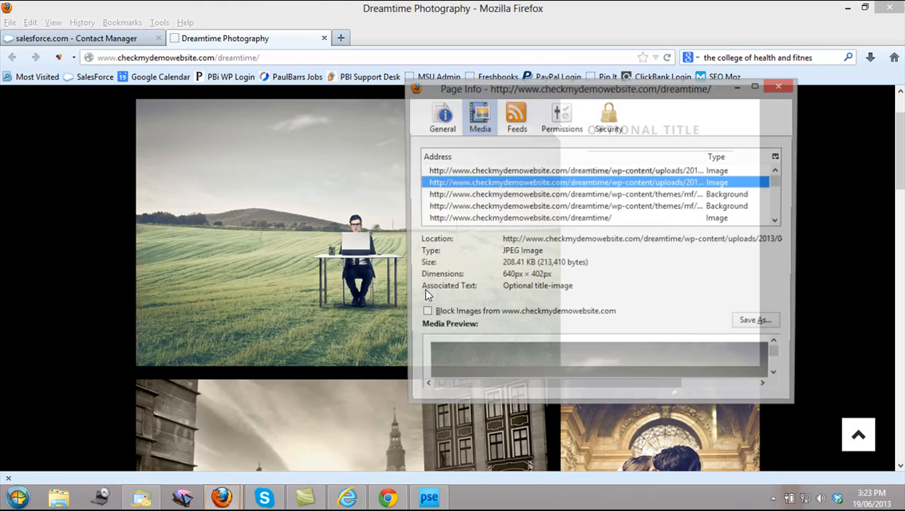
left_click_drag(501, 276, 529, 285)
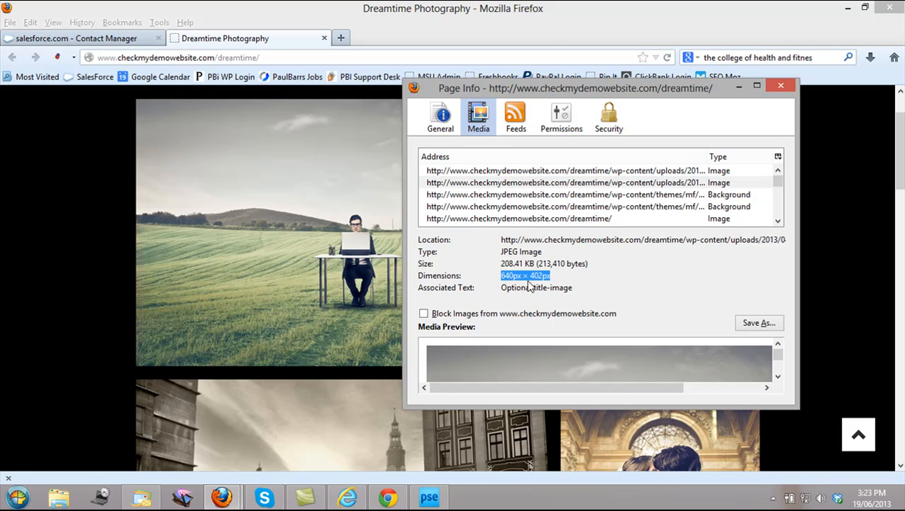
left_click(832, 229)
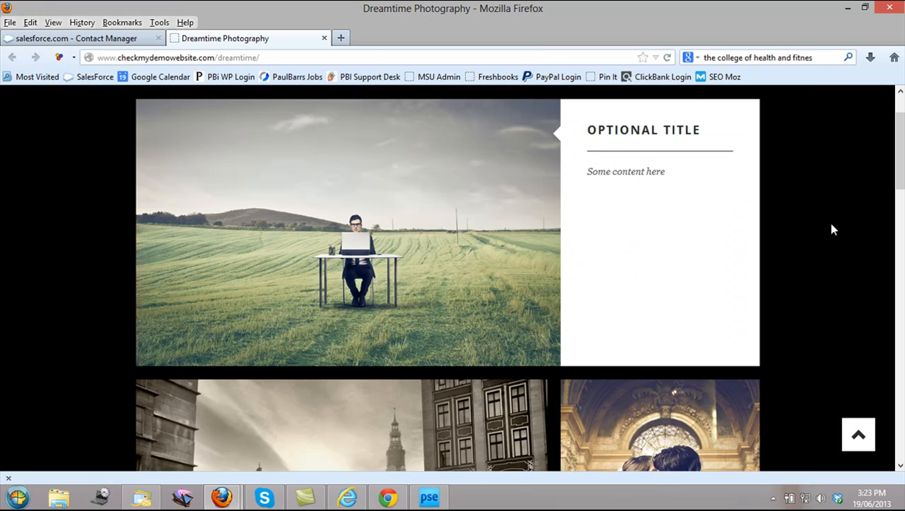
Step: Check the dimensions of the sepia town square photo below the slider in its image info
scroll(831, 229, "down", 5)
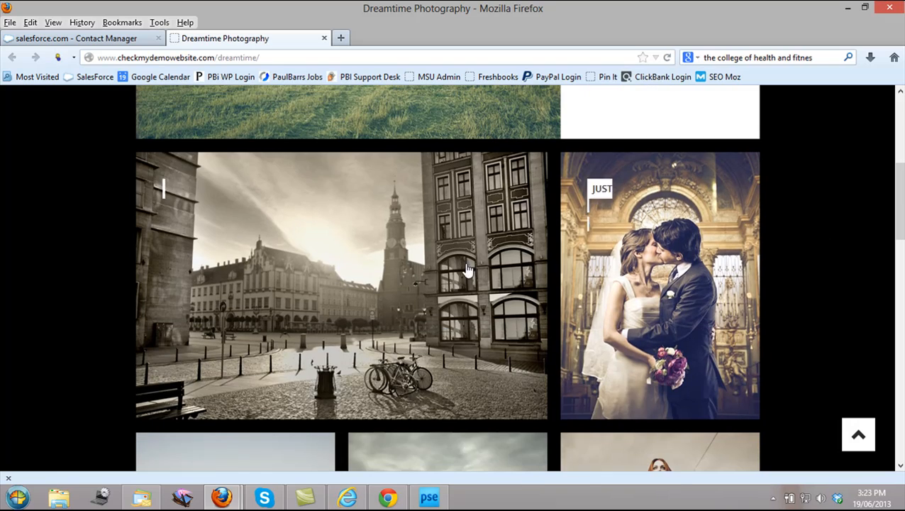
right_click(431, 266)
left_click(477, 458)
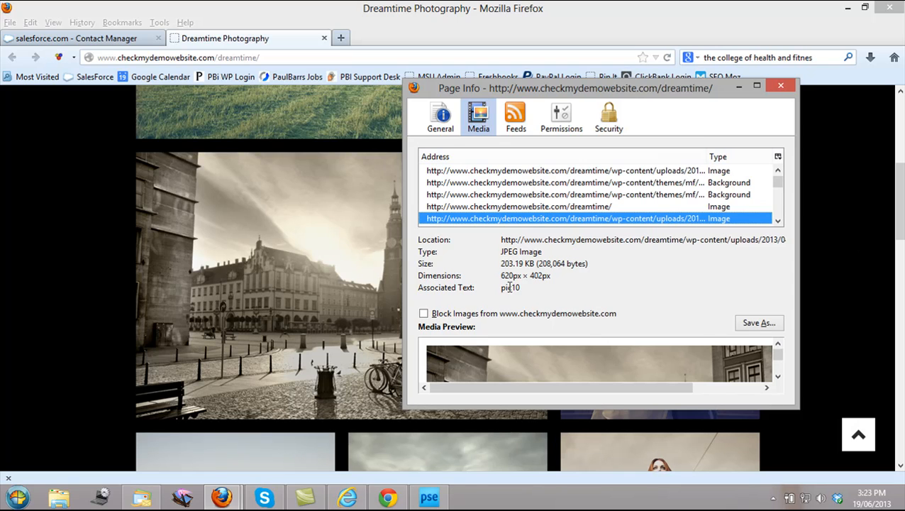
left_click(823, 249)
Step: Check the dimensions of the kissing wedding couple photo in its image info
scroll(709, 241, "down", 2)
right_click(642, 204)
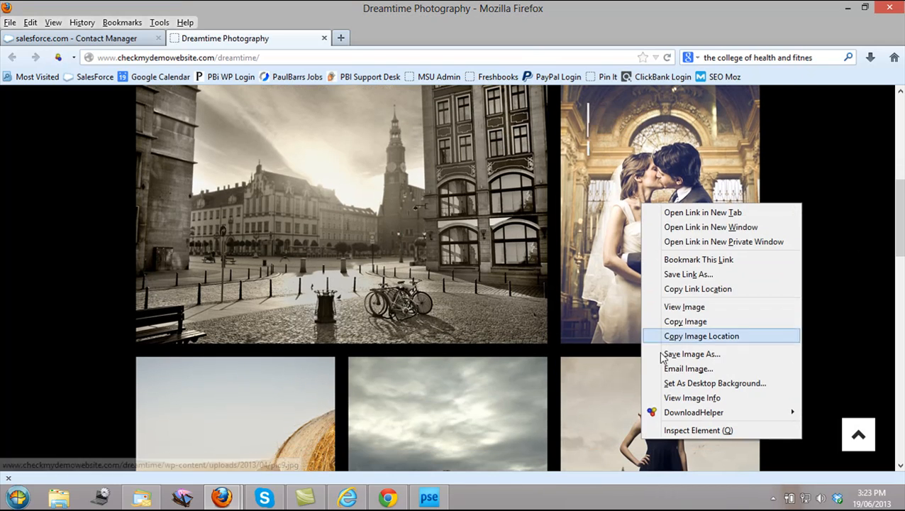
left_click(681, 395)
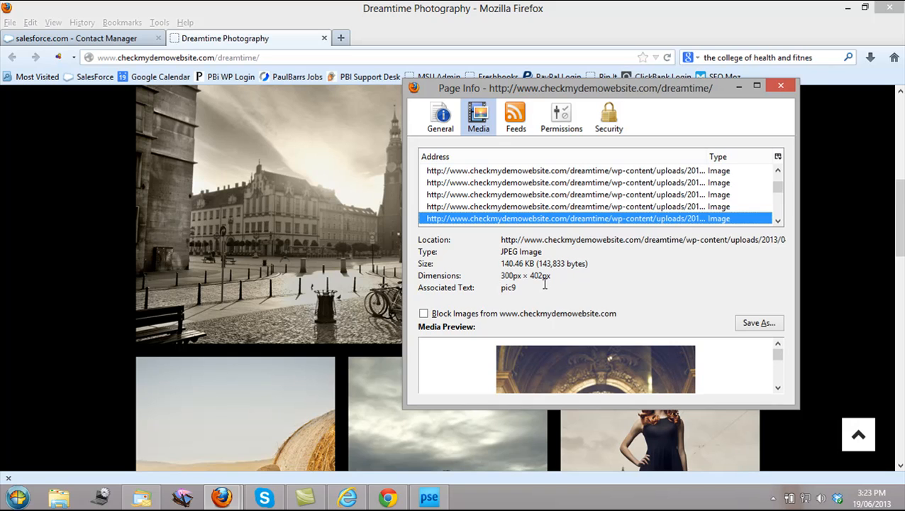
left_click(809, 247)
Step: Check the dimensions of the Chilling Summer hay bale photo in its image info
left_click_drag(899, 220, 902, 250)
right_click(269, 266)
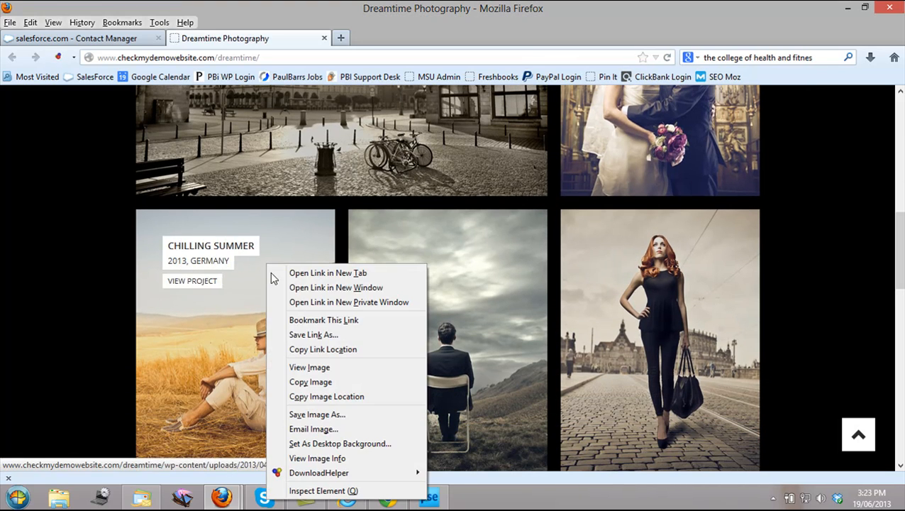
left_click(317, 458)
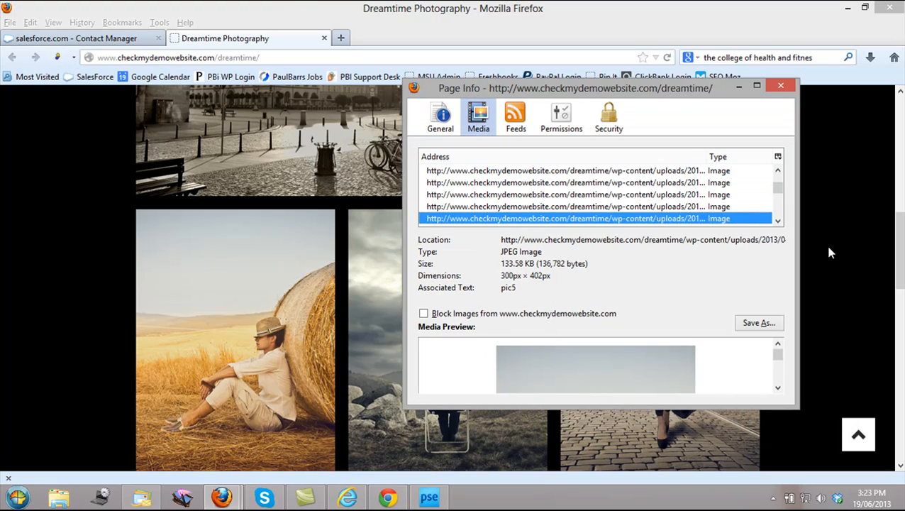
Step: Switch to Internet Explorer, show the slide of the man at the desk and check its dimensions in the picture properties
left_click(356, 493)
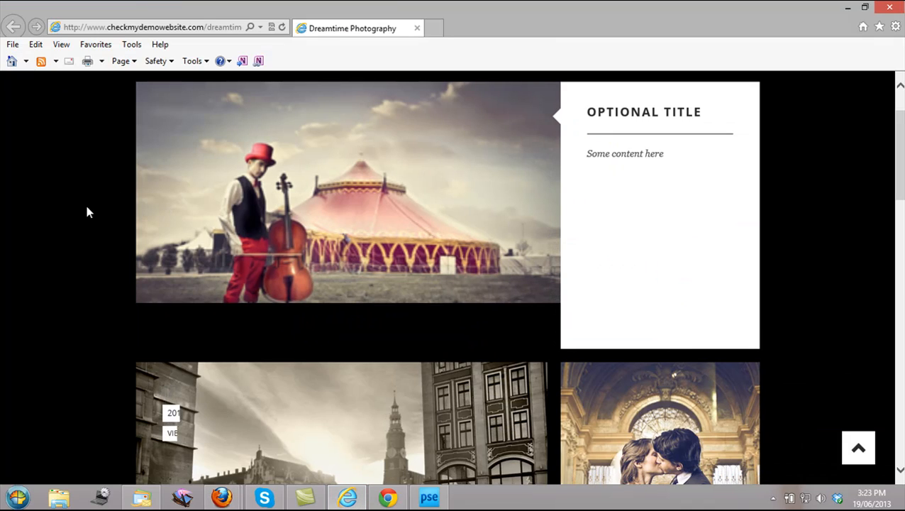
left_click(526, 217)
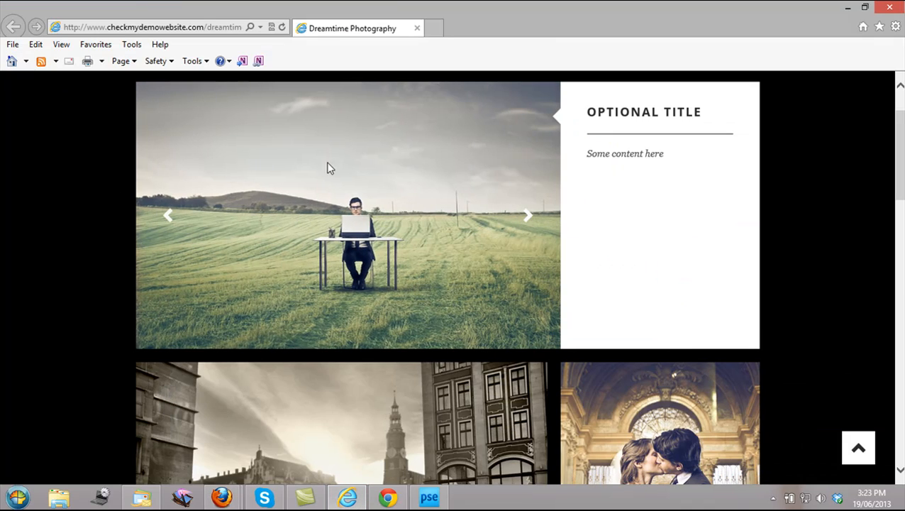
right_click(315, 171)
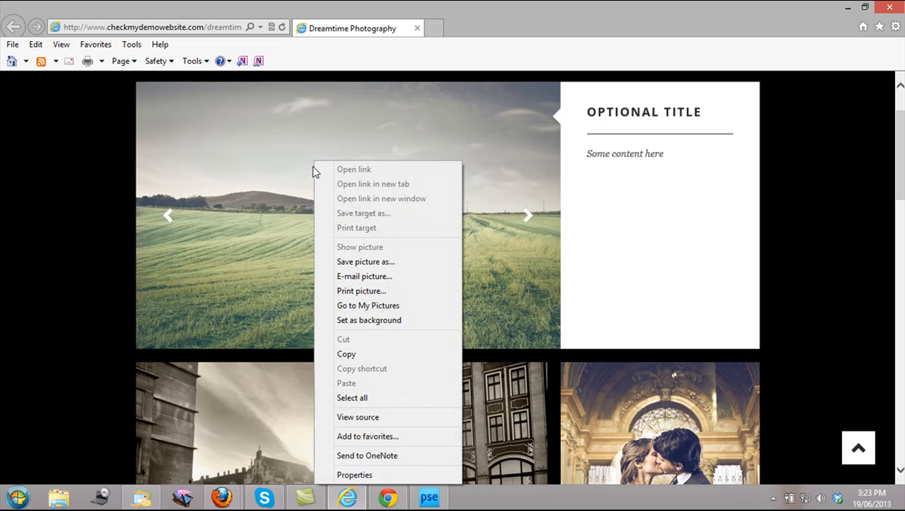
left_click(359, 475)
left_click_drag(186, 13, 359, 103)
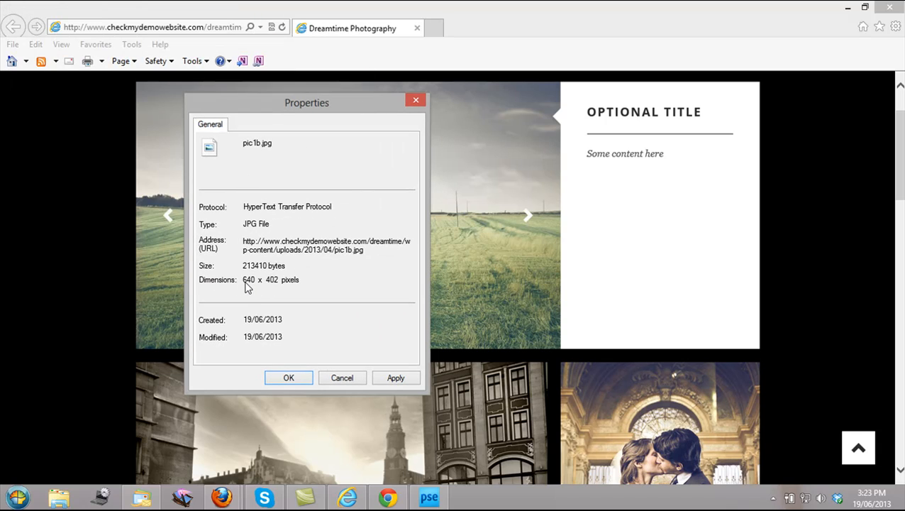
left_click(340, 377)
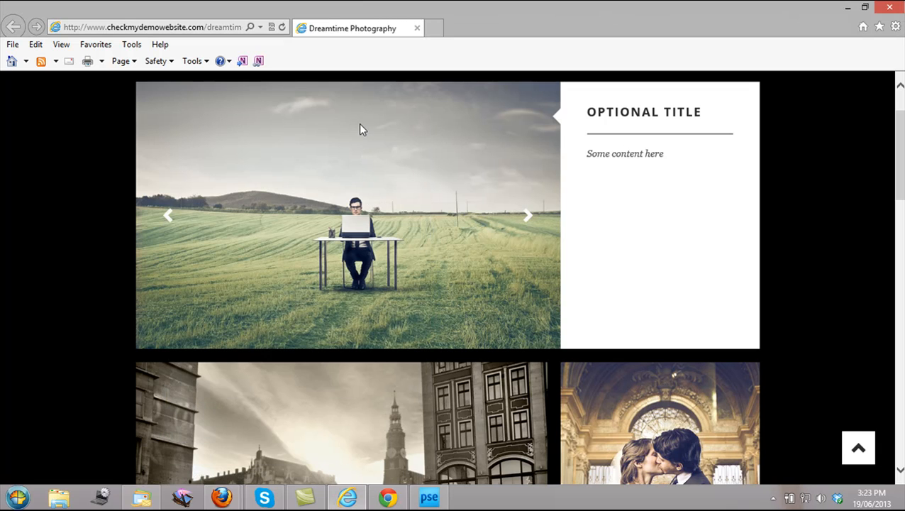
Step: Reopen the desk slide's picture properties to review its pixel dimensions, then dismiss them
right_click(359, 124)
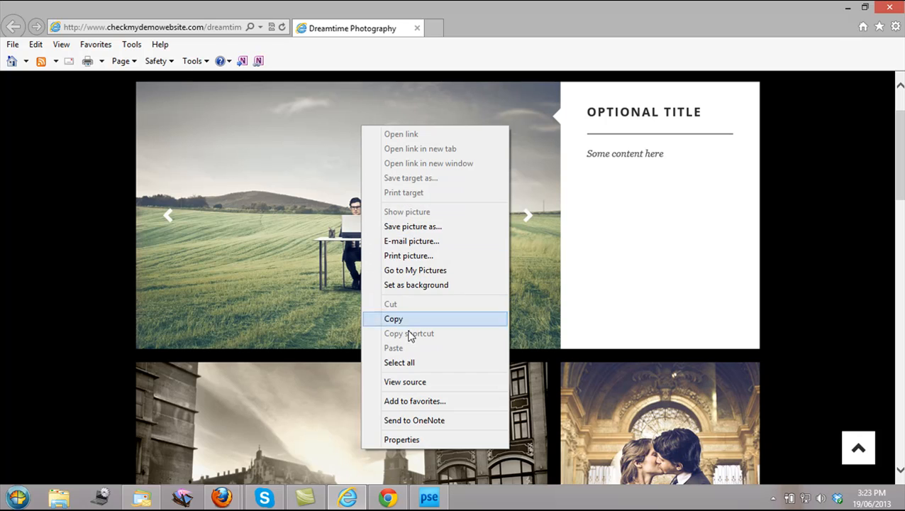
left_click(410, 439)
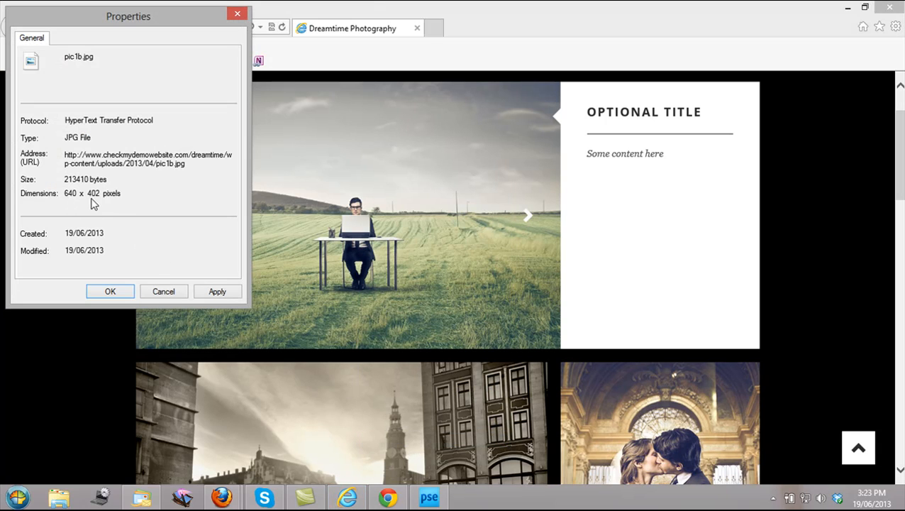
left_click(159, 292)
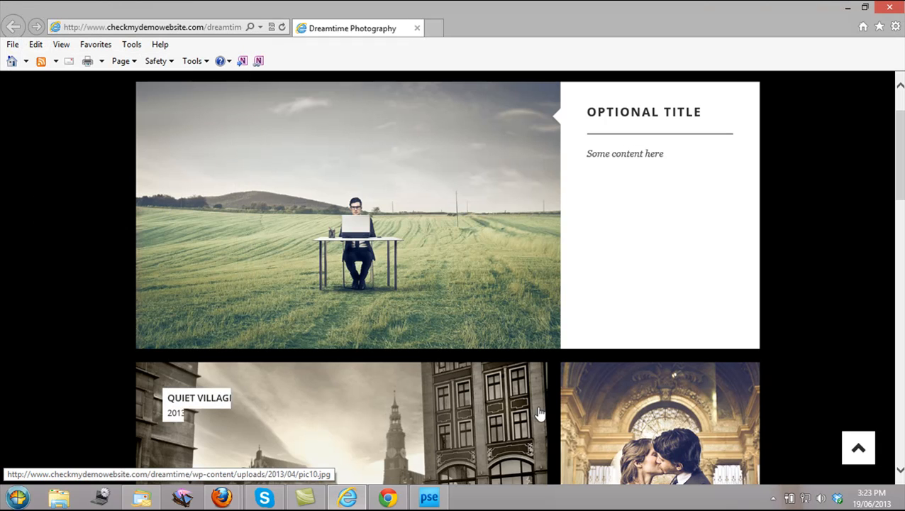
Step: Switch to Chrome and inspect the desk slide's image element to check its pixel dimensions
left_click(388, 497)
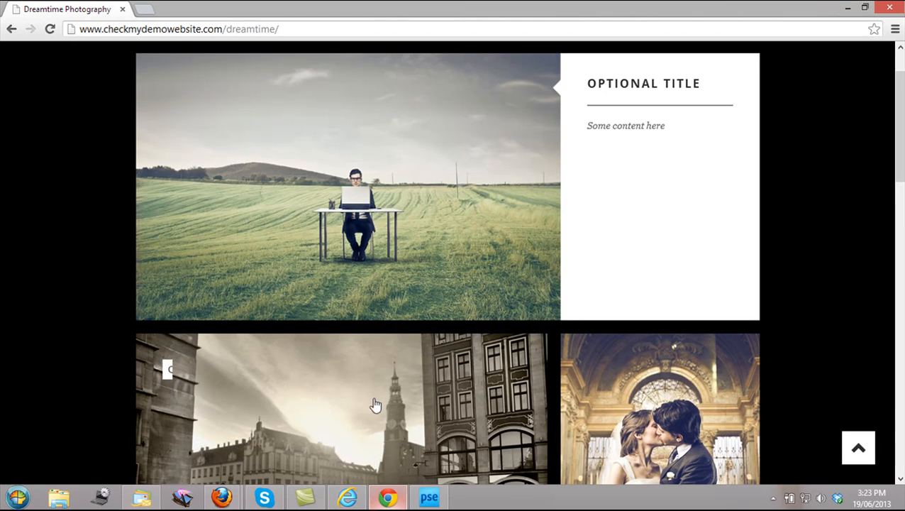
right_click(289, 104)
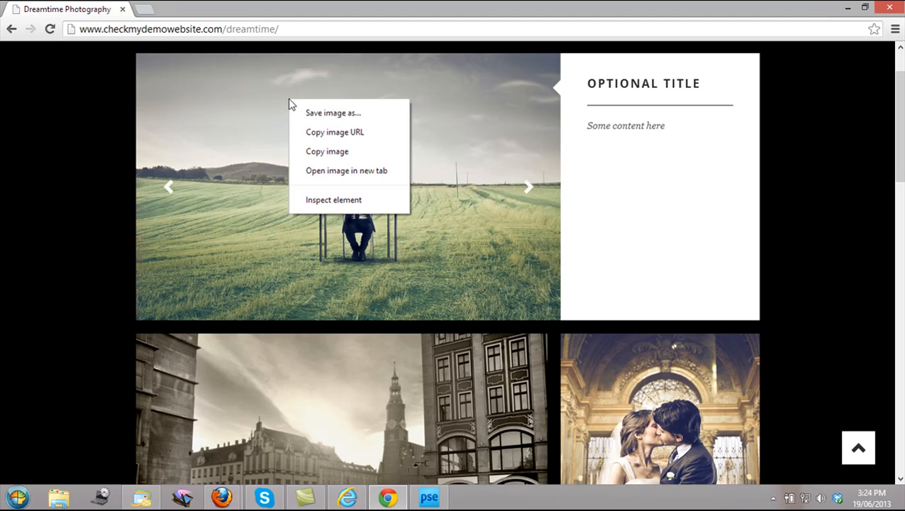
left_click(339, 200)
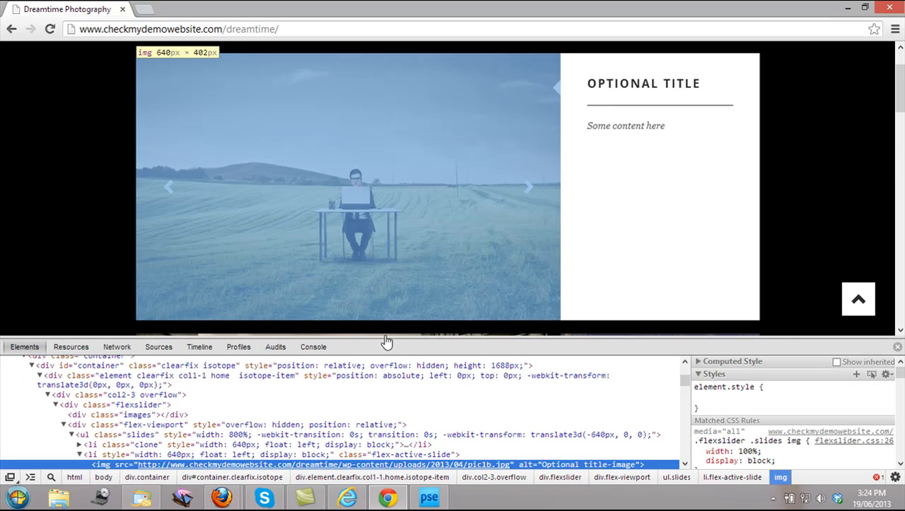
left_click(685, 464)
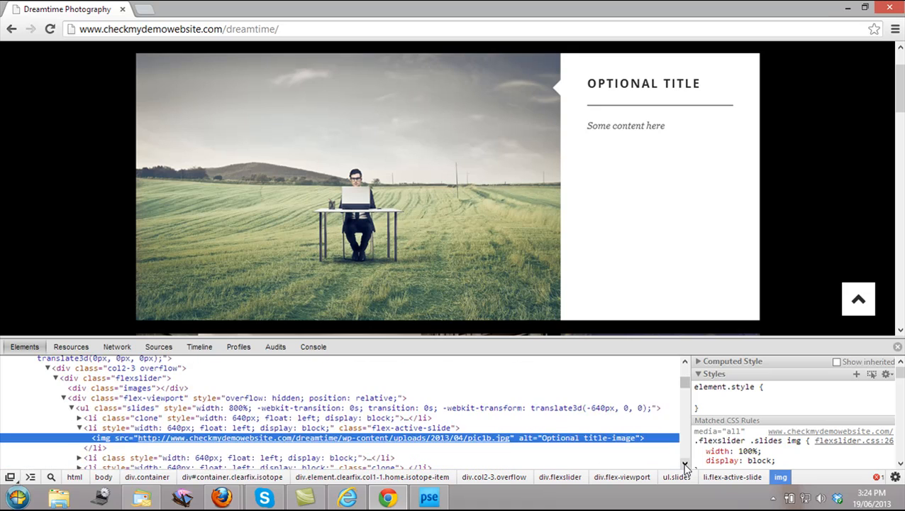
left_click(685, 465)
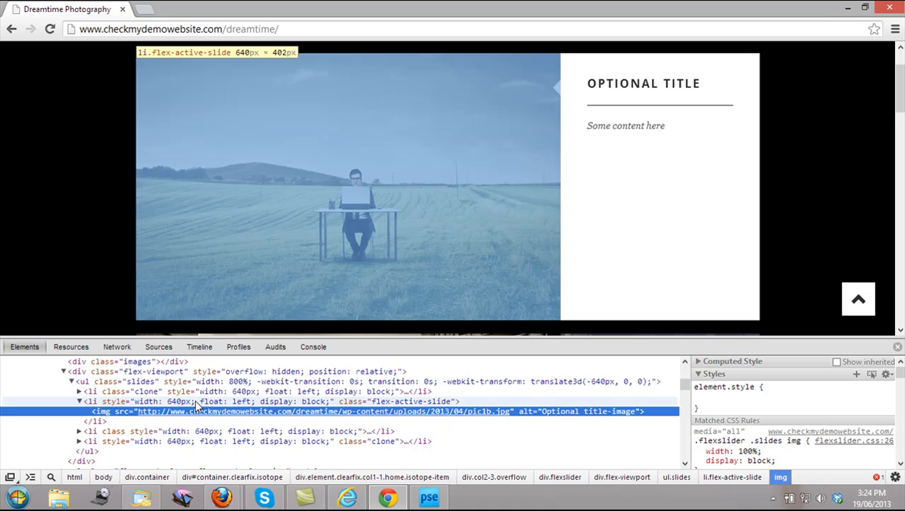
mouse_move(200, 419)
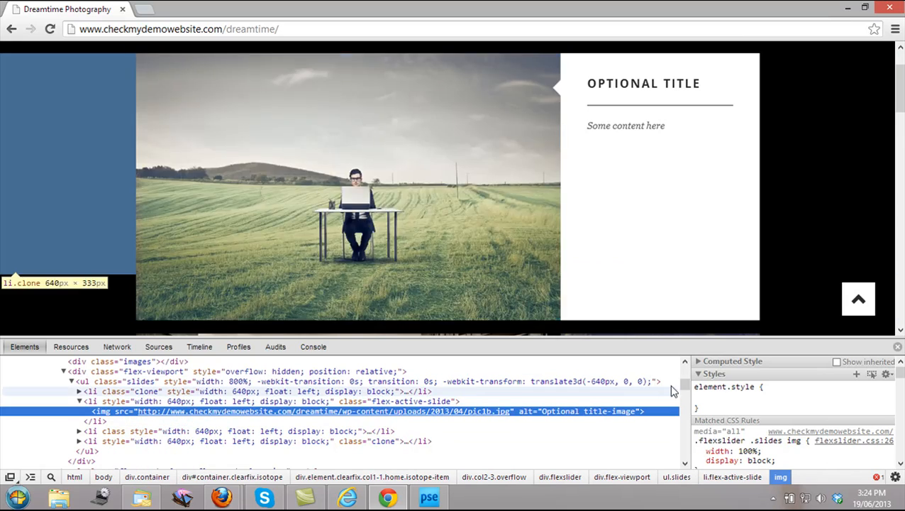
left_click(686, 461)
mouse_move(230, 390)
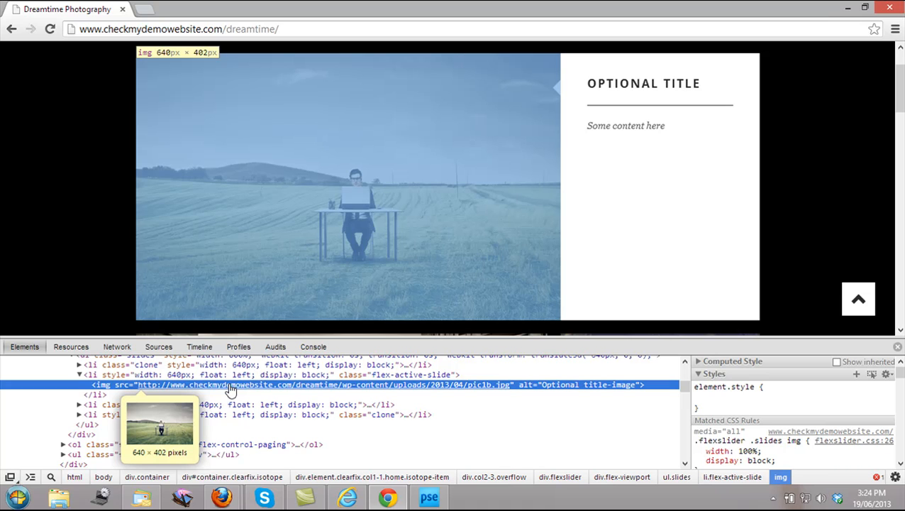
Step: Try to check the Chilling Summer hay bale photo's dimensions by inspecting its element, and close the inspector
scroll(96, 261, "down", 5)
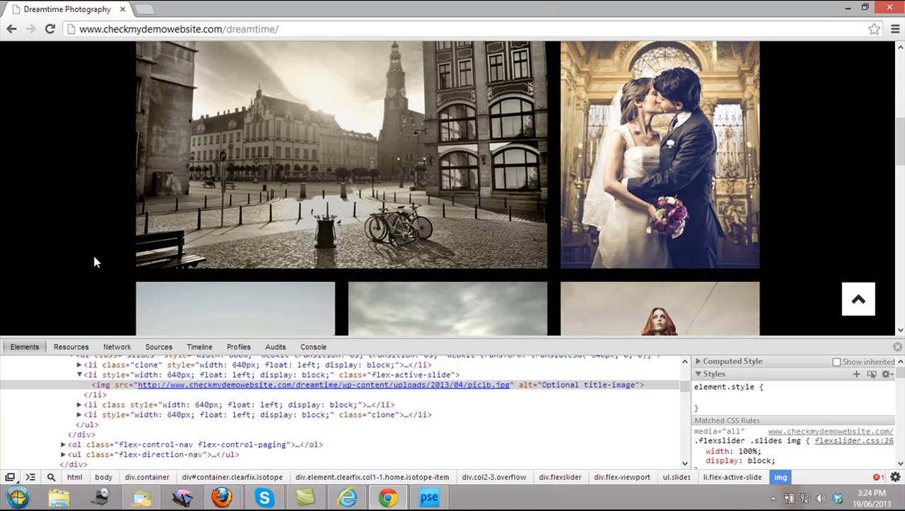
scroll(94, 262, "down", 2)
right_click(196, 227)
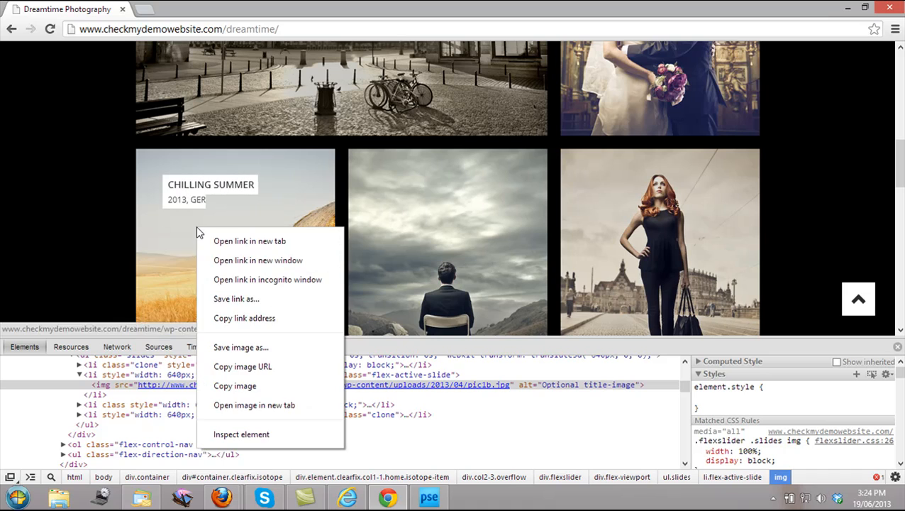
left_click(241, 433)
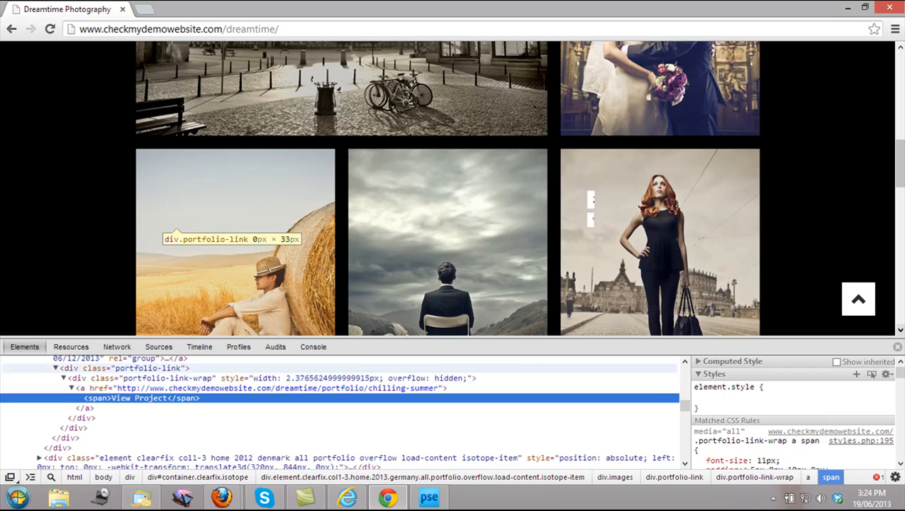
left_click(897, 346)
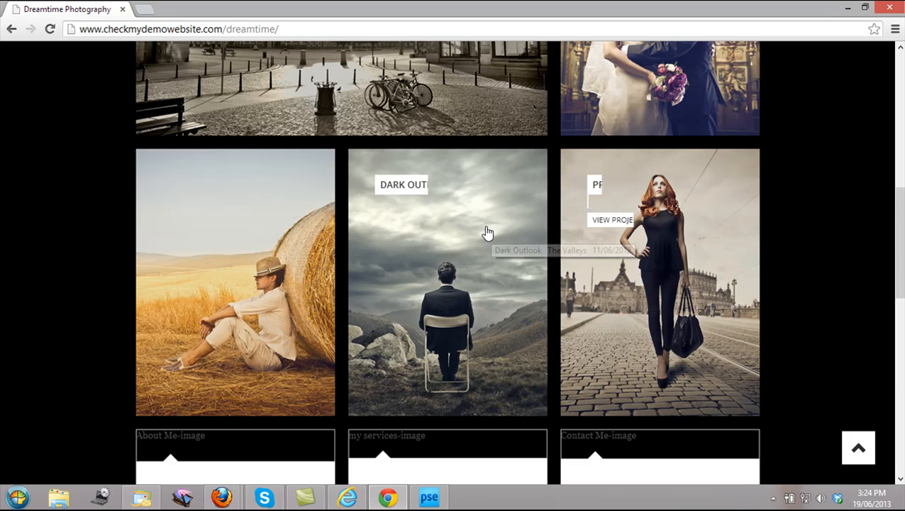
Step: Inspect the Dark Outlook photo's image element to check its pixel dimensions, and close the inspector
right_click(500, 298)
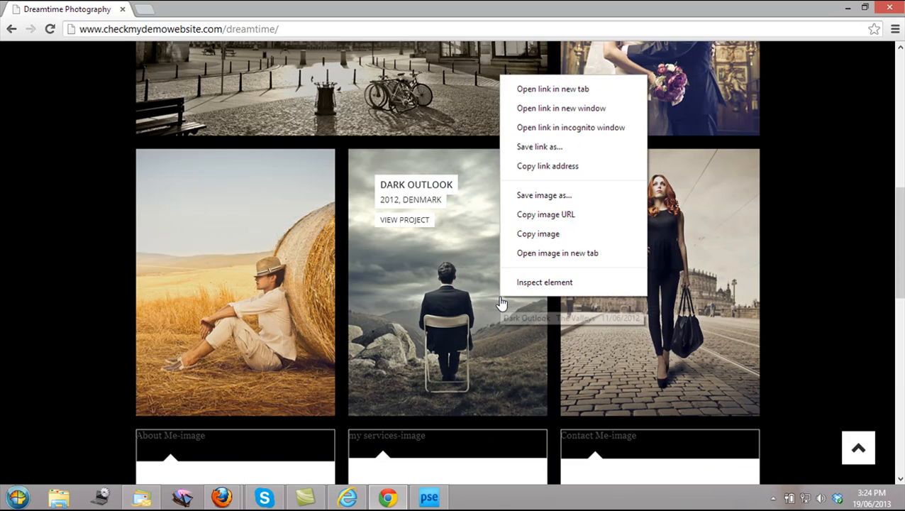
left_click(522, 287)
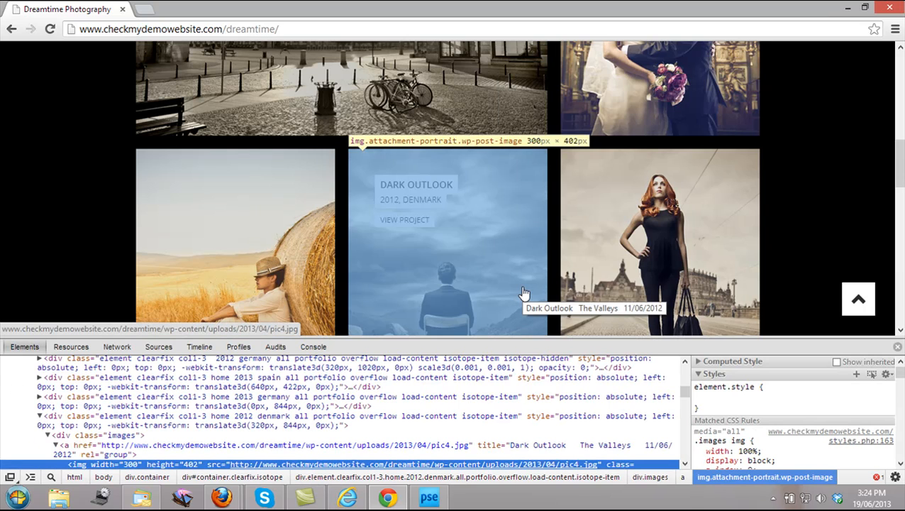
left_click(685, 464)
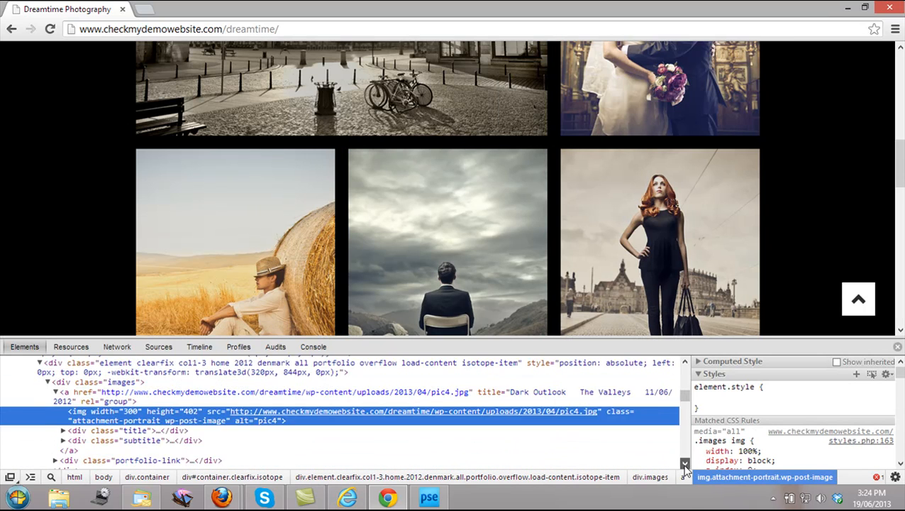
left_click(685, 464)
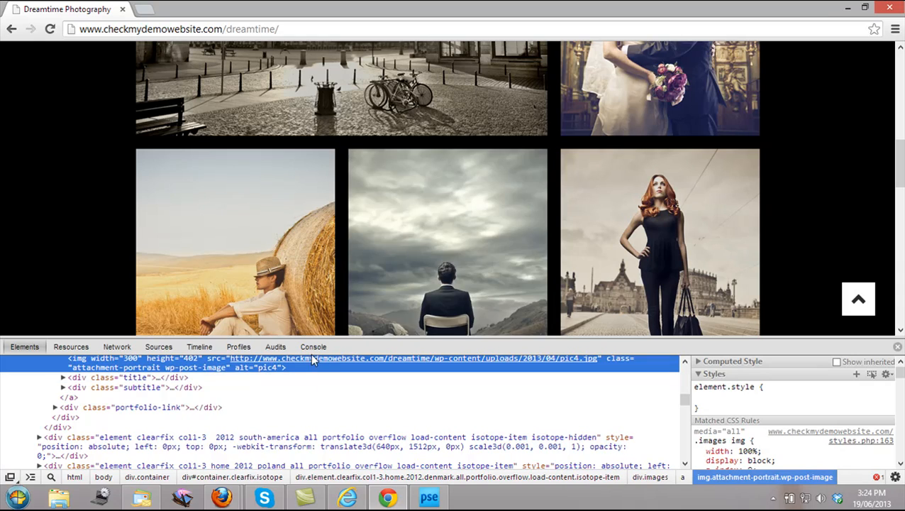
mouse_move(315, 365)
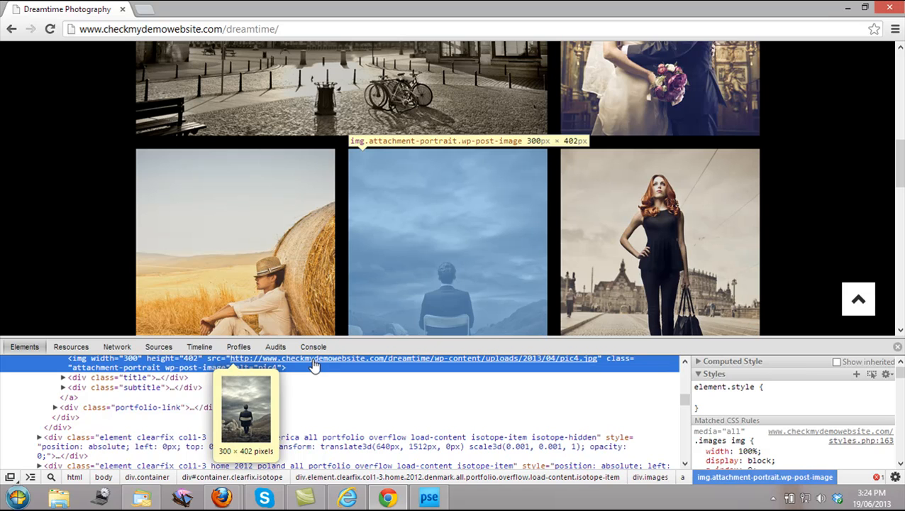
left_click_drag(899, 183, 901, 155)
left_click(898, 346)
left_click_drag(901, 212, 901, 206)
scroll(900, 206, "up", 5)
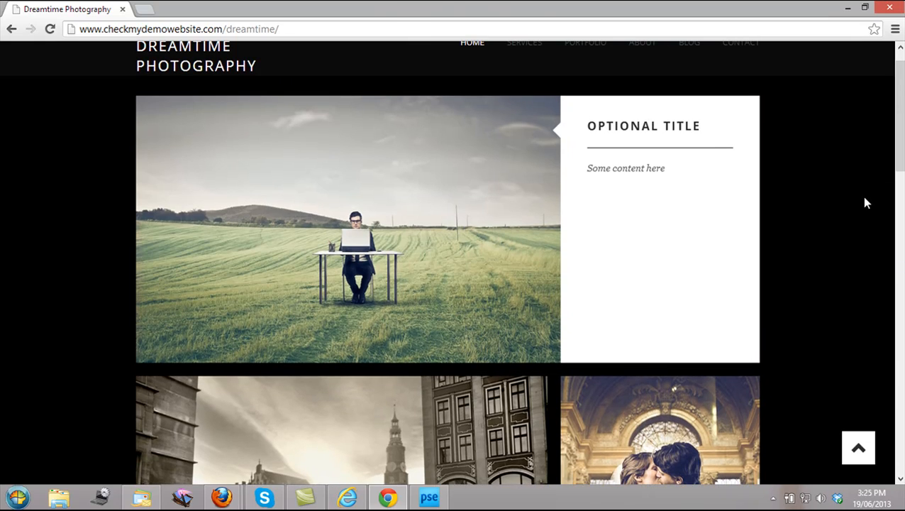
Step: Switch to Photoshop Elements and try an image size of 640 pixels wide and 402 pixels high for the sunset photo with proportions constrained
left_click(429, 497)
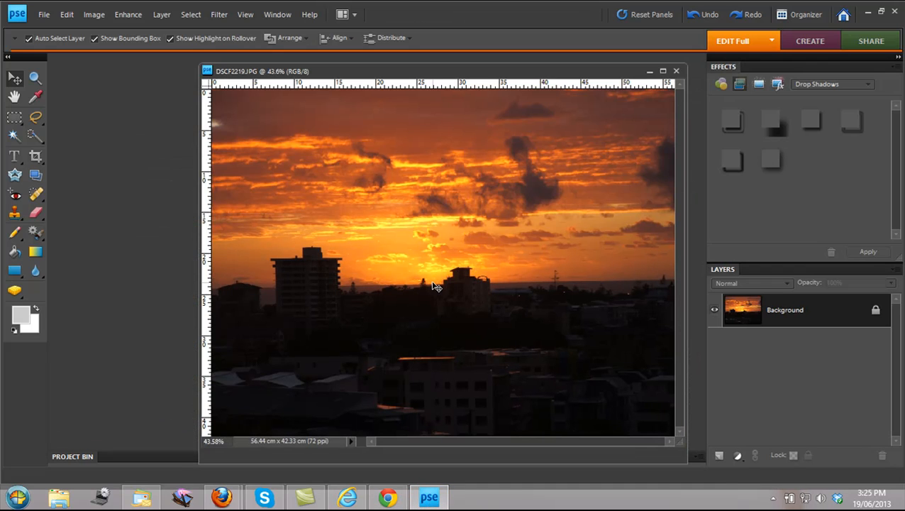
left_click(95, 16)
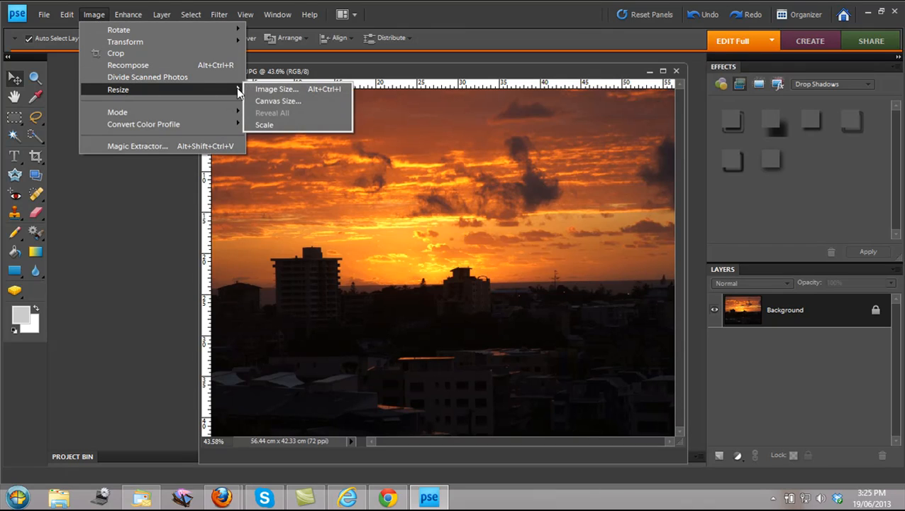
left_click(256, 90)
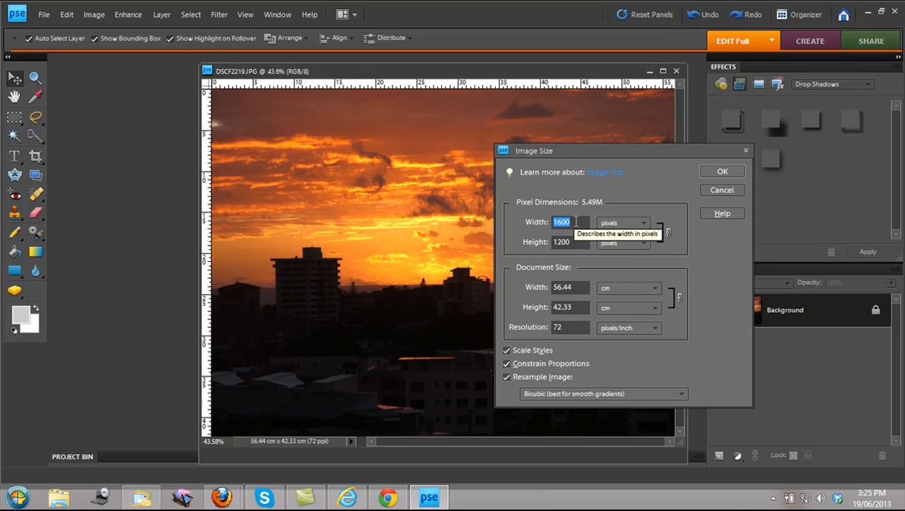
type("640")
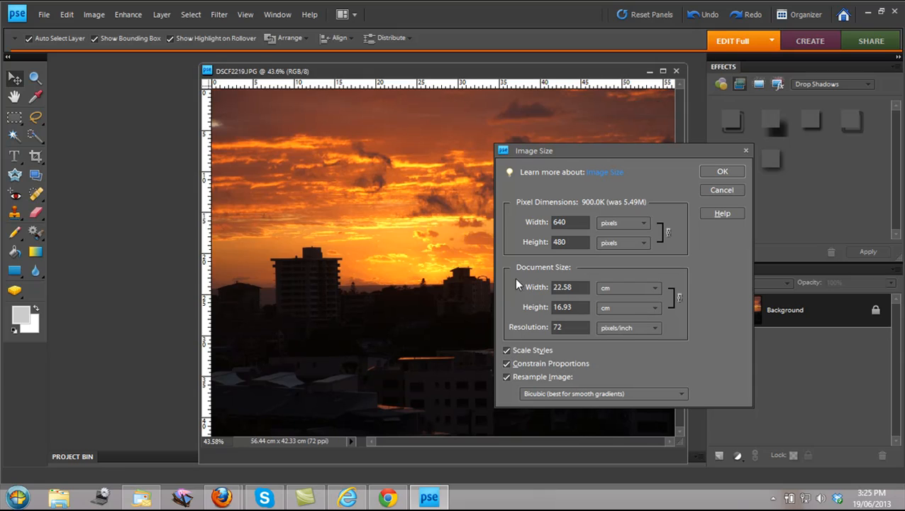
double_click(573, 243)
type("402")
Step: Turn off Constrain Proportions, set the width to 640 pixels and apply the new image size to the sunset photo
double_click(566, 224)
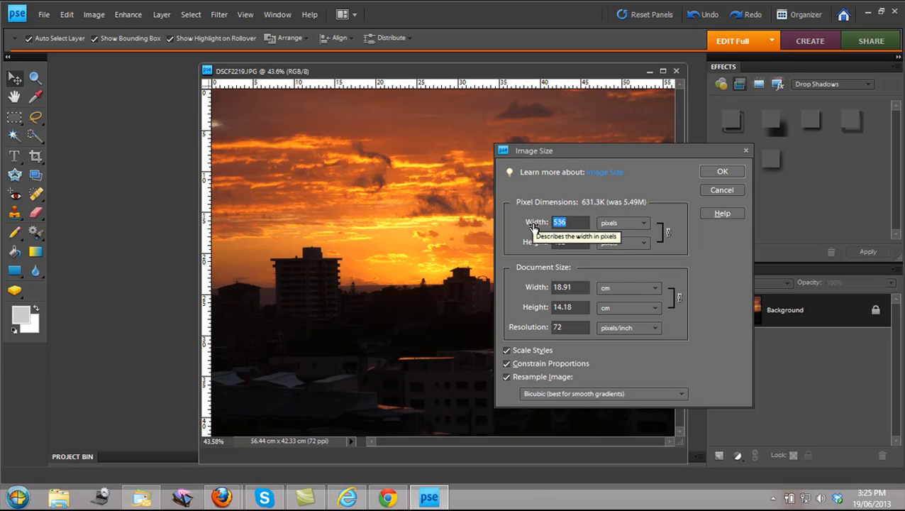
left_click(506, 363)
left_click(520, 224)
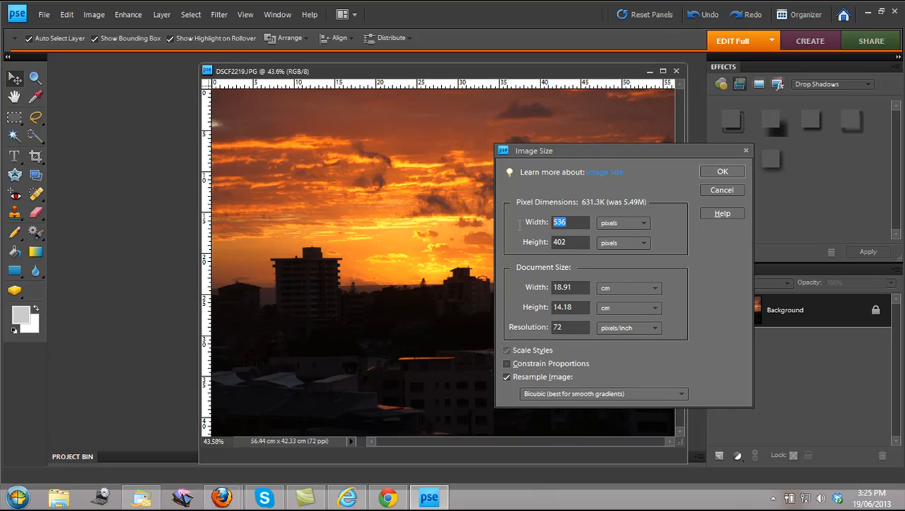
type("640")
left_click(716, 172)
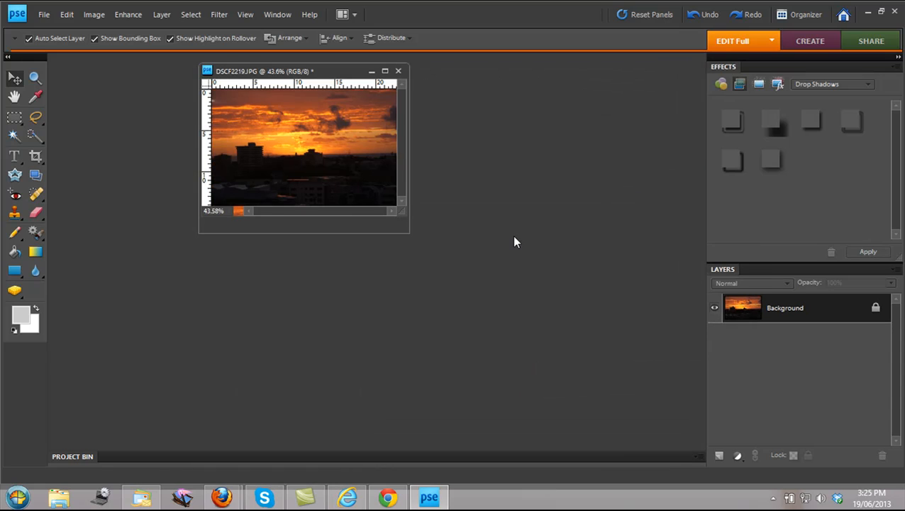
Step: View the resized sunset photo at 100% zoom and enlarge its window to show the whole image
key("ctrl+equal")
key("ctrl+equal")
key("ctrl+equal")
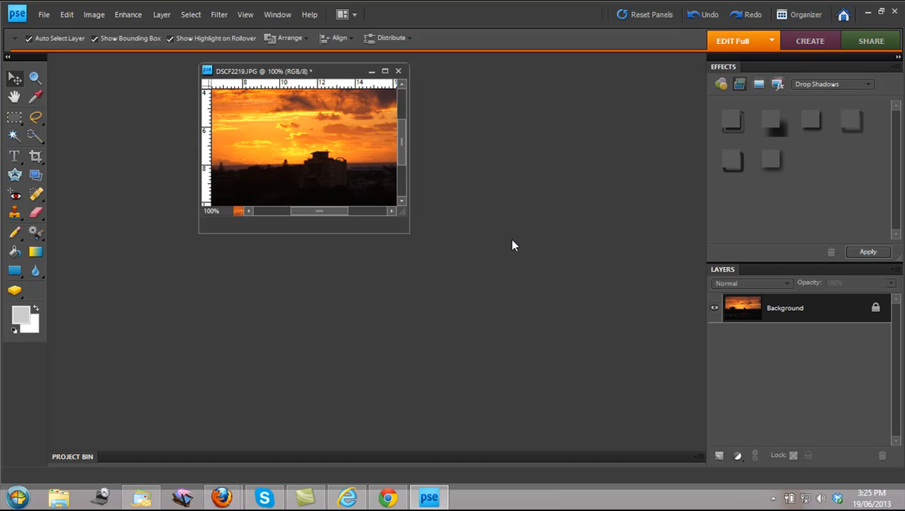
left_click_drag(407, 230, 683, 443)
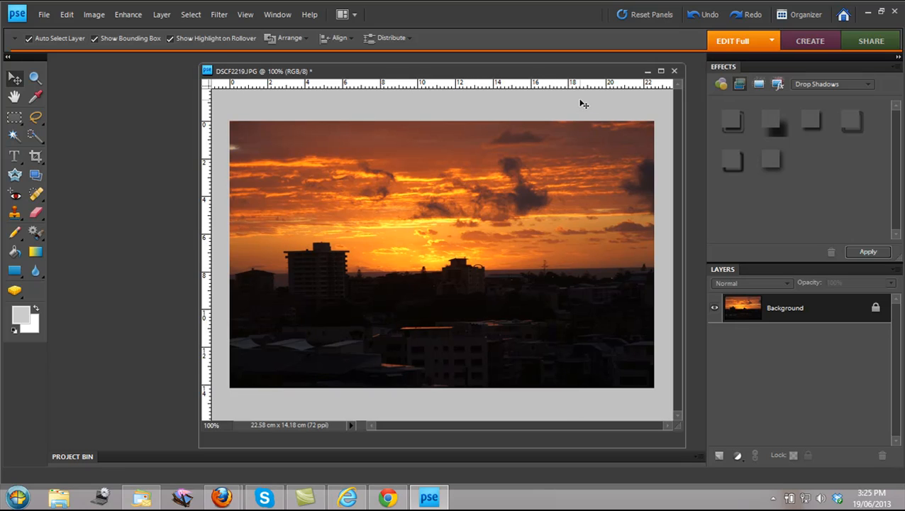
Step: Undo the sunset photo's resize and zoom out to 25%
left_click(698, 14)
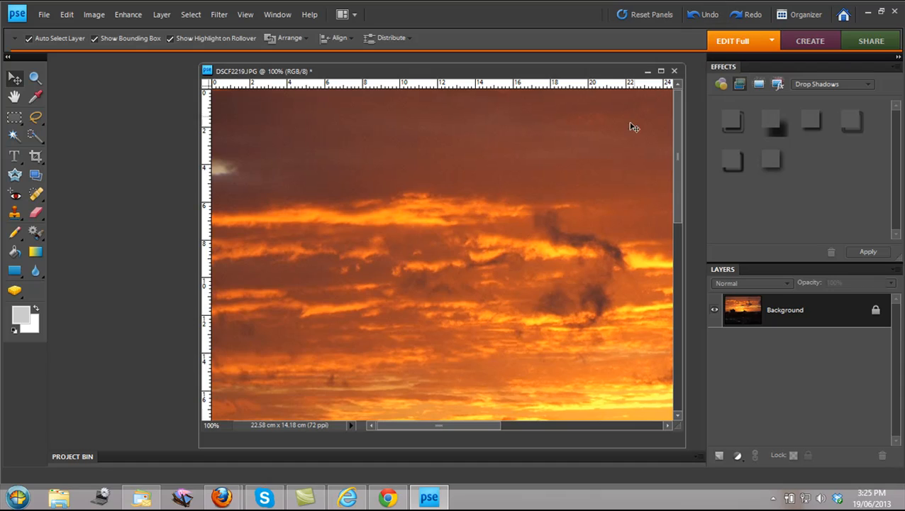
key("ctrl+minus")
key("ctrl+minus")
key("ctrl+minus")
key("ctrl+minus")
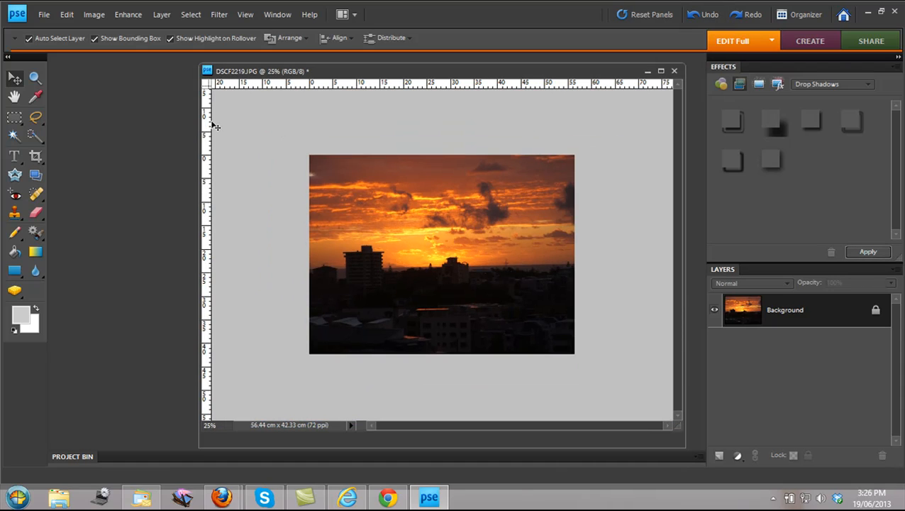
Step: Create a new blank document 640 pixels wide and 402 pixels high at 72 pixels/inch with a transparent background
left_click(43, 16)
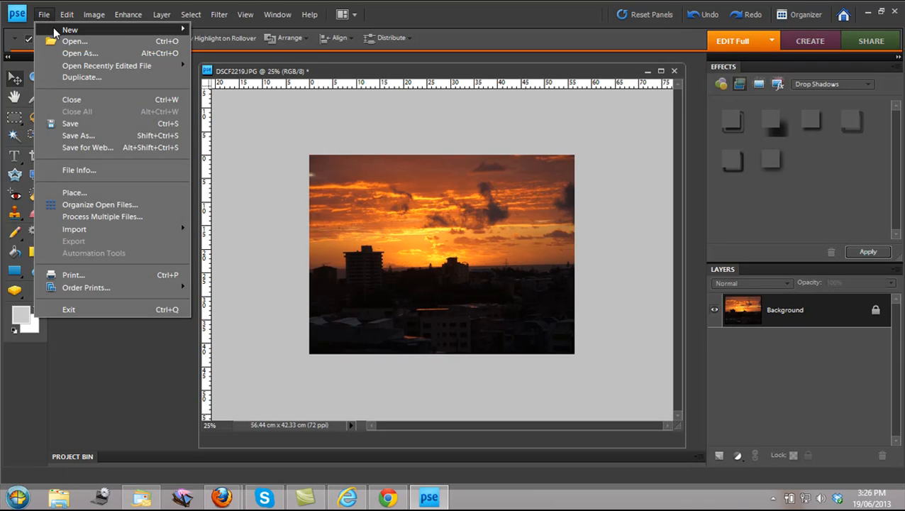
mouse_move(156, 31)
left_click(205, 30)
left_click(441, 182)
left_click_drag(441, 182, 340, 184)
type("640")
key("Tab")
key("Tab")
type("402")
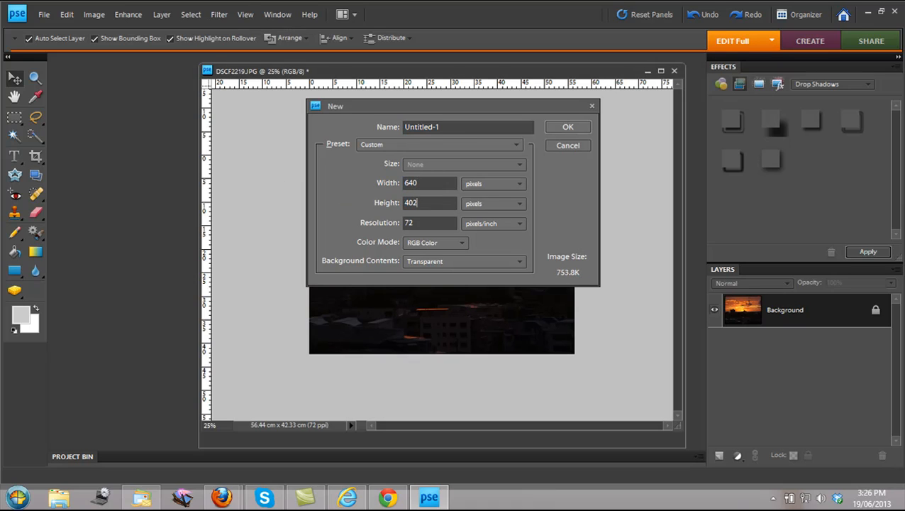
left_click(520, 261)
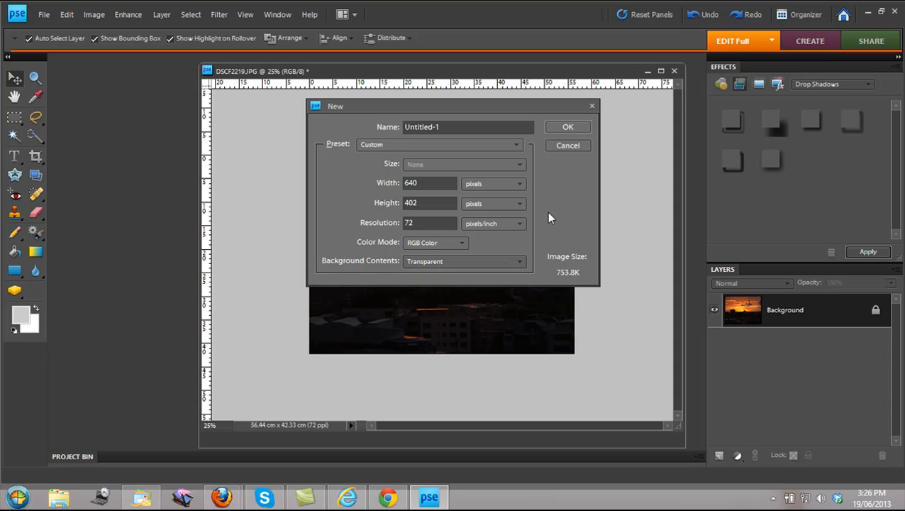
left_click(568, 131)
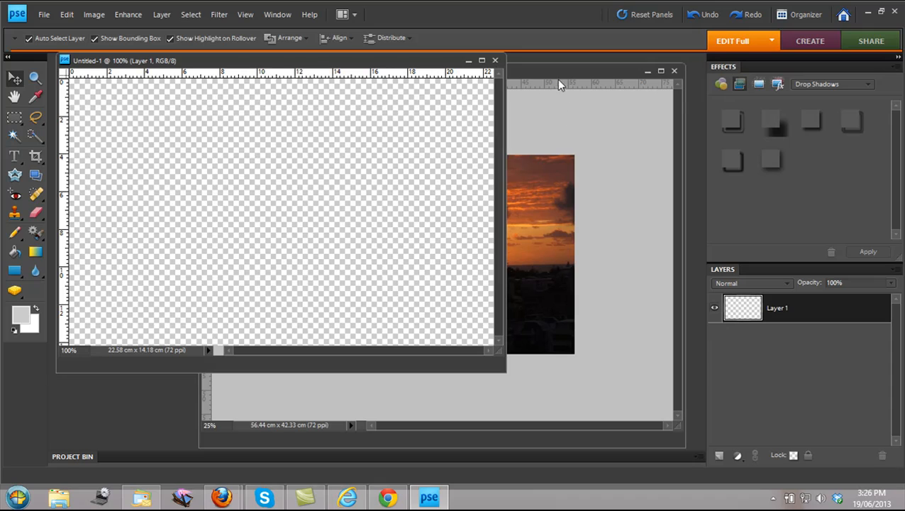
Step: Resize the original sunset photo to 640 pixels wide with Constrain Proportions turned on
left_click(554, 80)
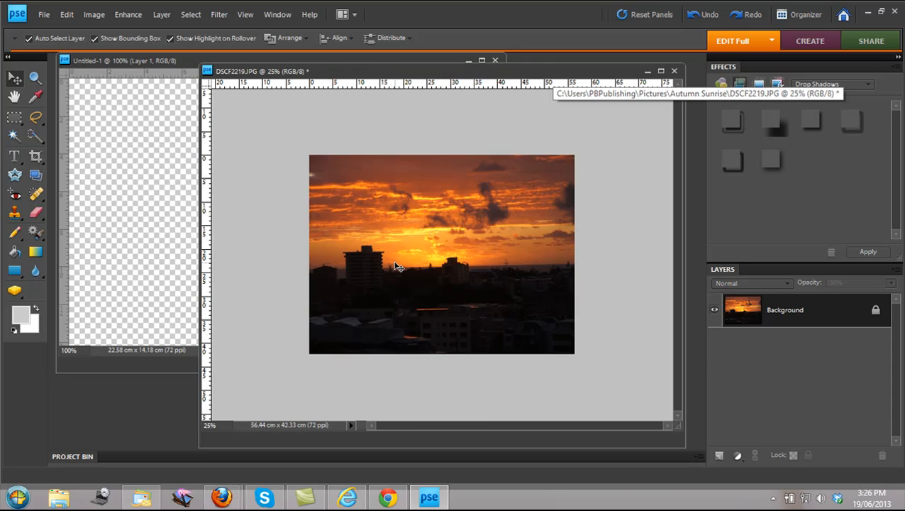
left_click(94, 14)
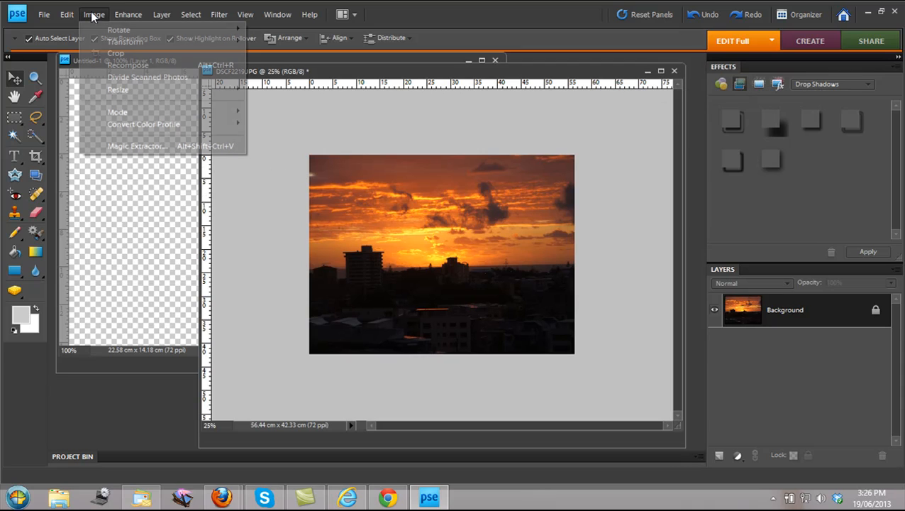
mouse_move(123, 91)
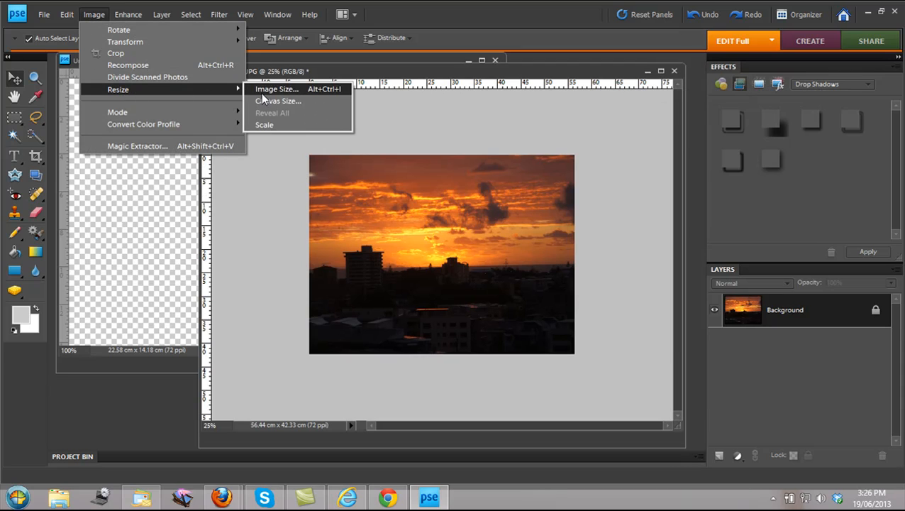
left_click(261, 93)
left_click(579, 222)
left_click_drag(579, 222, 519, 220)
type("640")
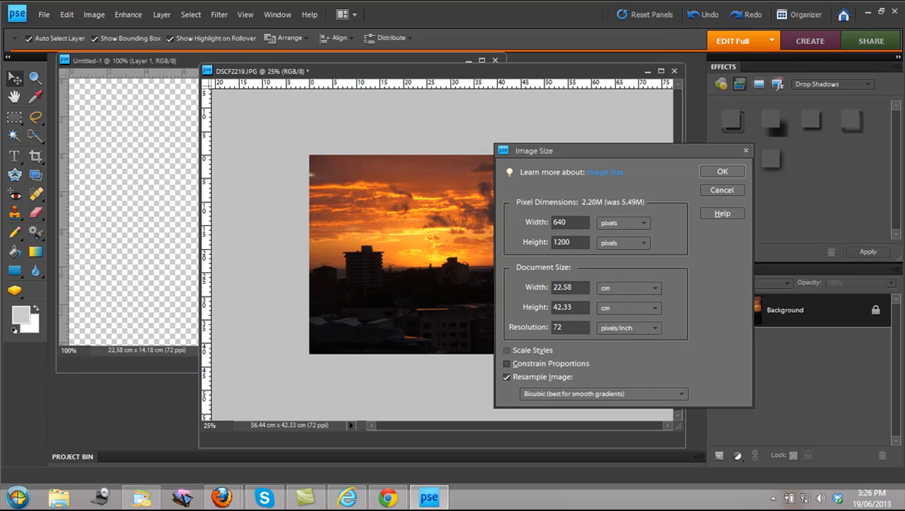
left_click(520, 363)
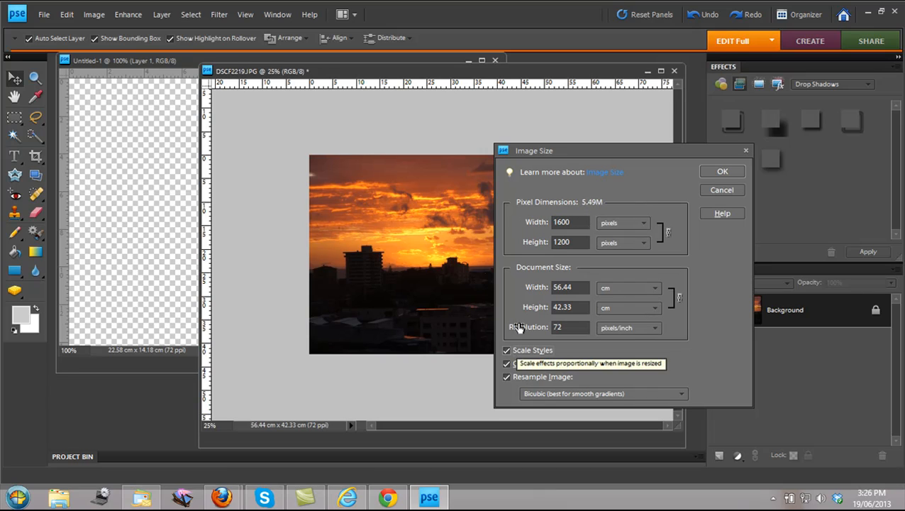
left_click_drag(578, 224, 529, 226)
type("640")
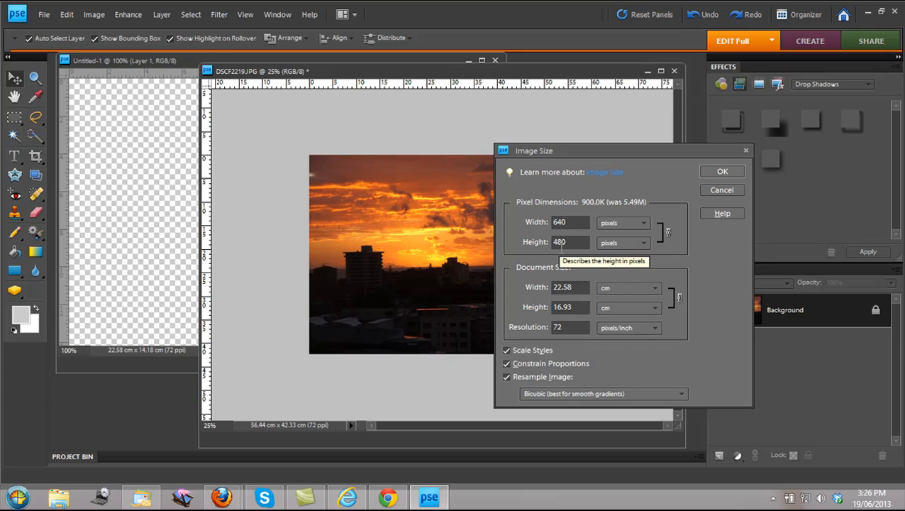
left_click(713, 171)
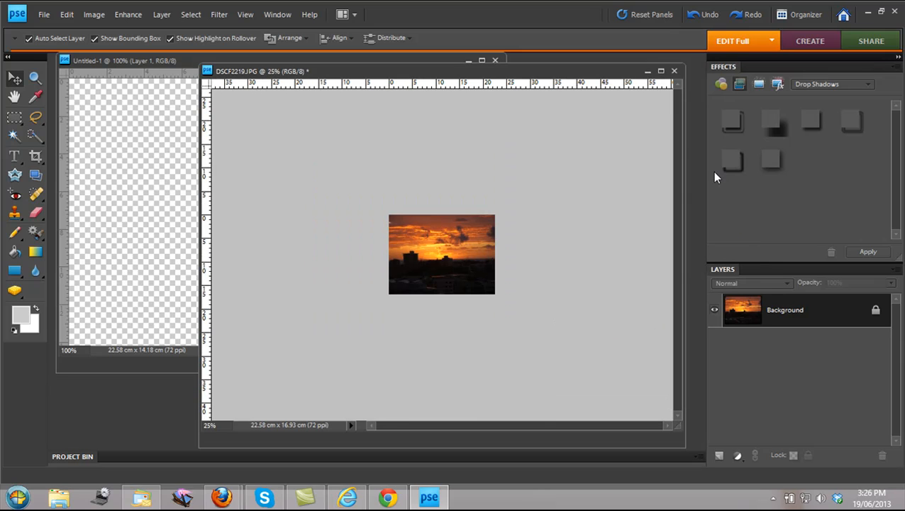
Step: Shrink the sunset photo's window, copy the photo into the blank document as a new layer and enlarge that document's window
left_click_drag(201, 61, 487, 261)
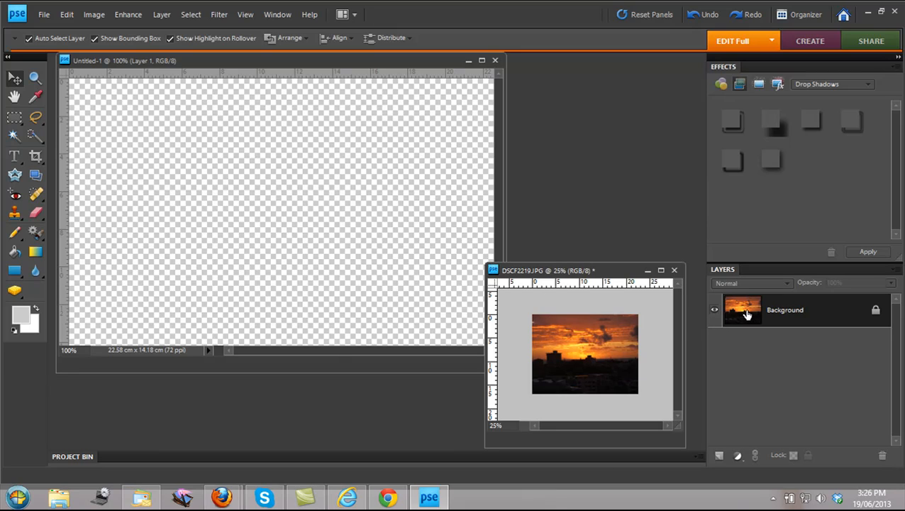
left_click_drag(747, 314, 267, 217)
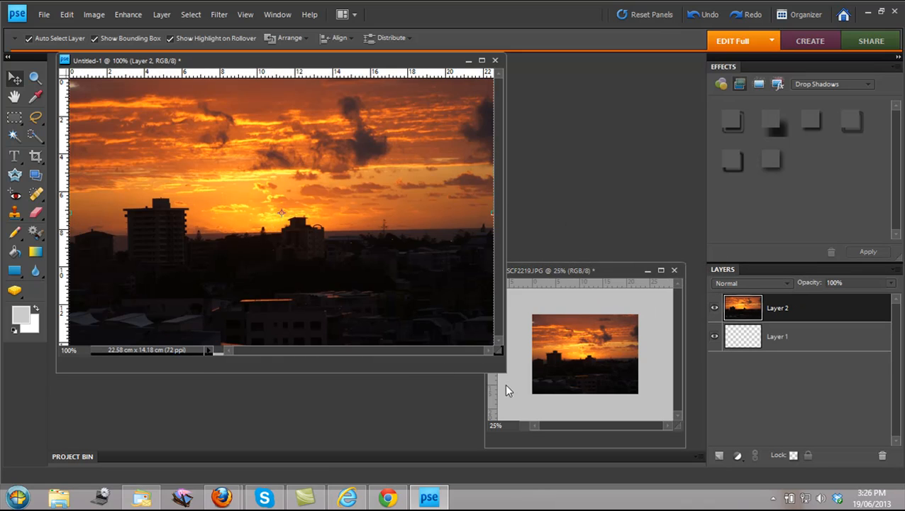
left_click_drag(503, 371, 649, 435)
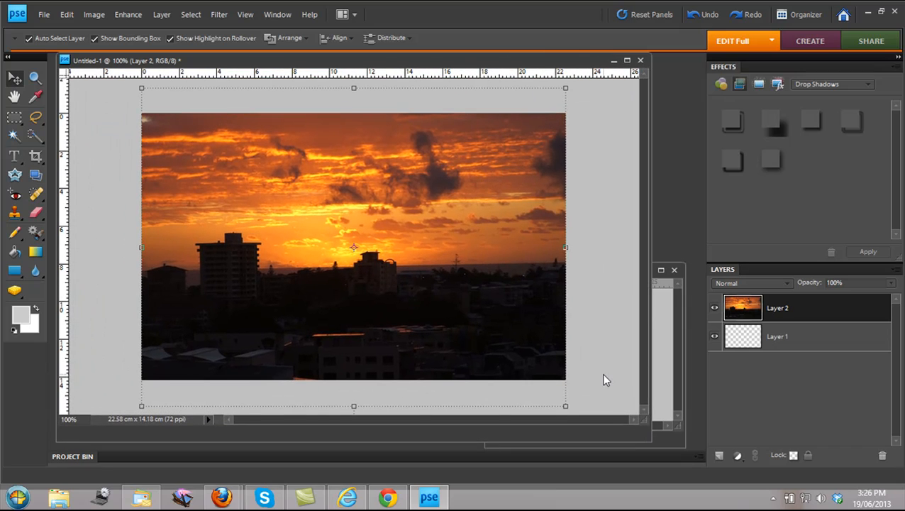
Step: Move the sunset layer slightly down within the 640 × 402 canvas and deselect it
key("ctrl+minus")
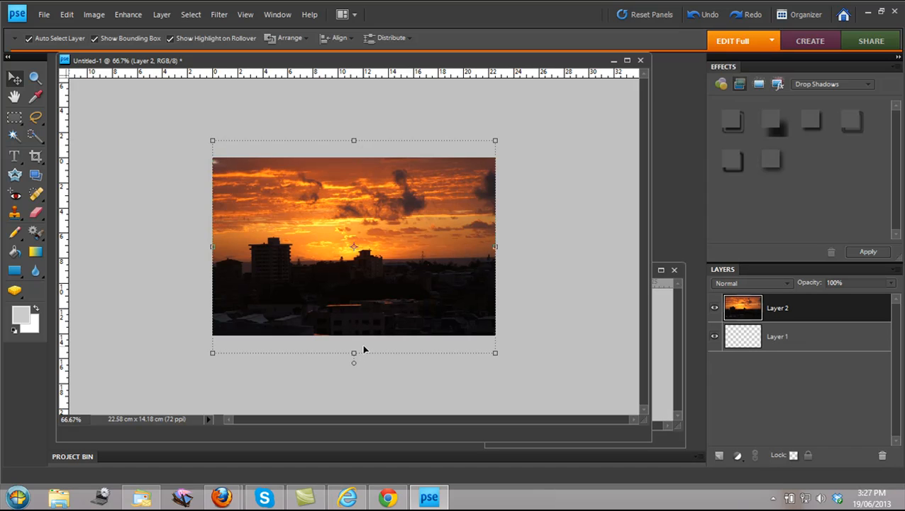
mouse_move(353, 297)
left_mouse_down()
mouse_move(360, 288)
mouse_move(335, 294)
mouse_move(364, 293)
mouse_move(352, 292)
mouse_move(352, 307)
left_mouse_up()
left_click(556, 278)
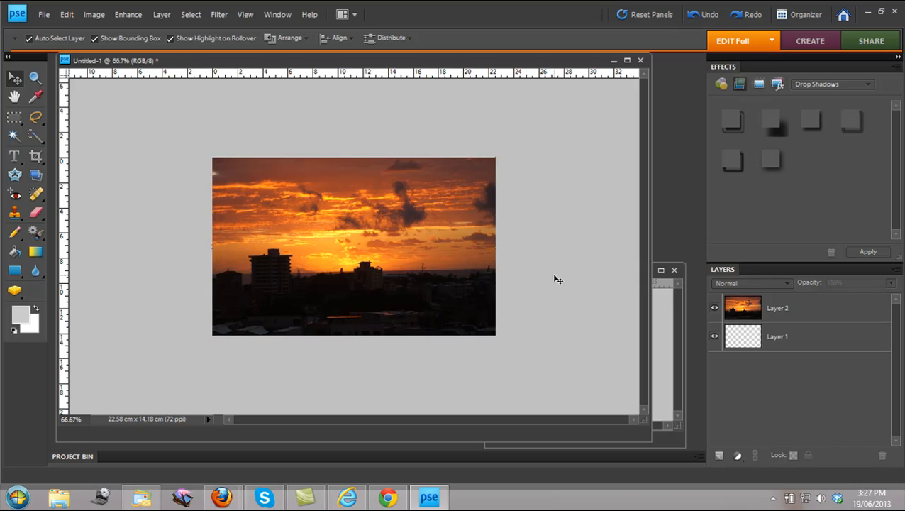
Step: Save the composed sunset image for the web in JPEG format to the Desktop as Untitled-1.jpg
left_click(43, 14)
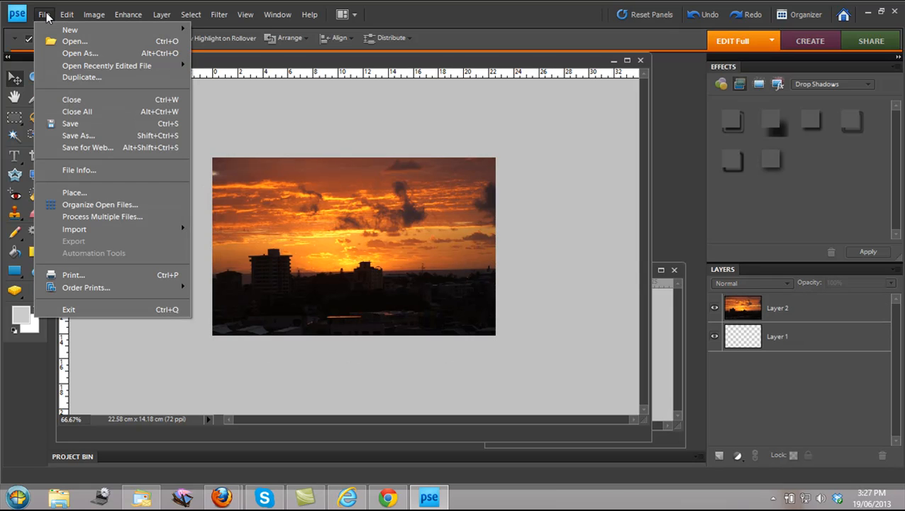
left_click(81, 147)
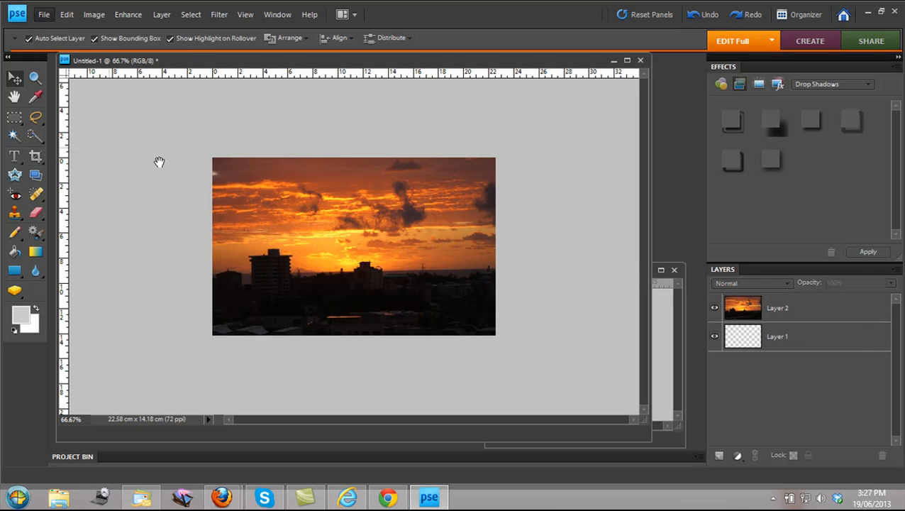
left_click(797, 125)
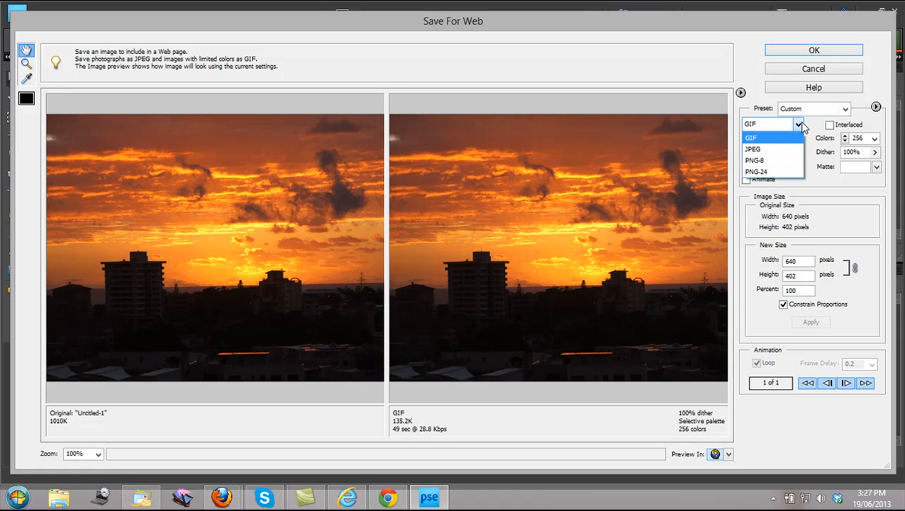
left_click(795, 149)
left_click(786, 53)
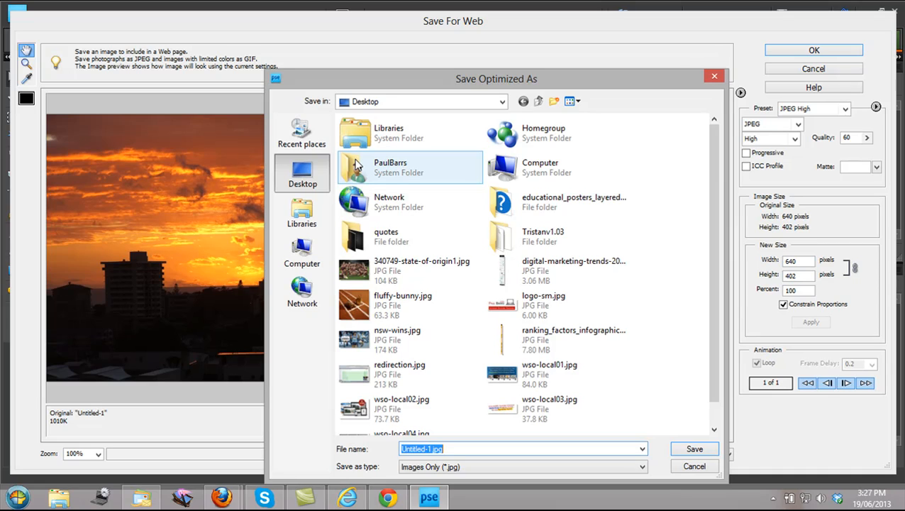
left_click(692, 449)
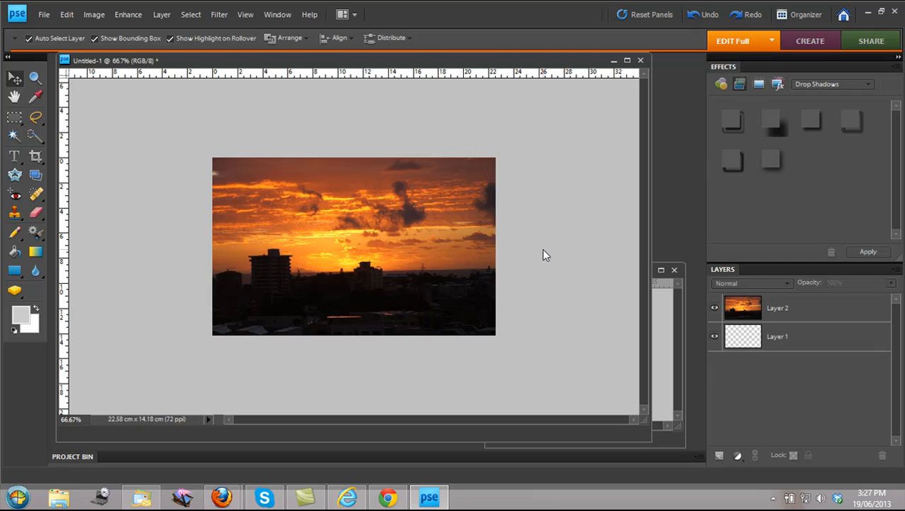
Step: Select Layer 2, shift the sunset image a little further down in the canvas and deselect it
left_click(763, 342)
left_click(752, 312)
mouse_move(379, 246)
left_mouse_down()
mouse_move(379, 272)
mouse_move(375, 230)
mouse_move(377, 242)
left_mouse_up()
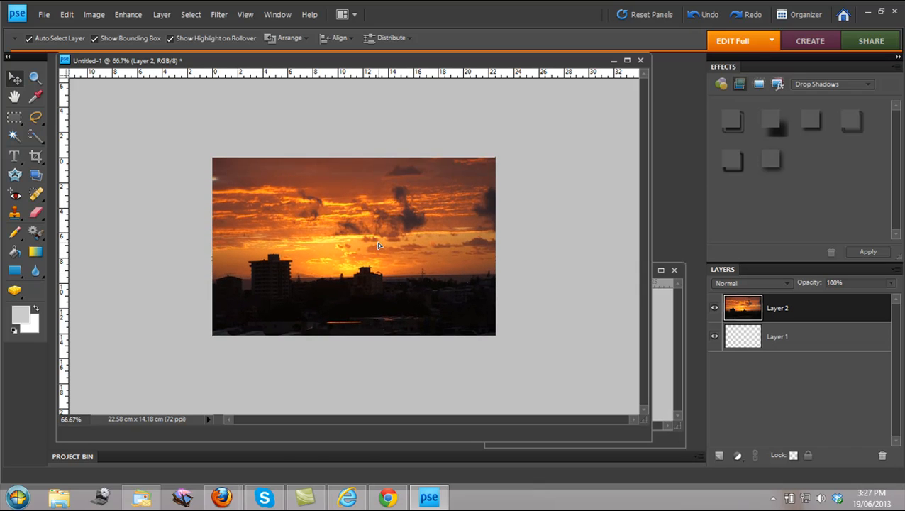
left_click(542, 233)
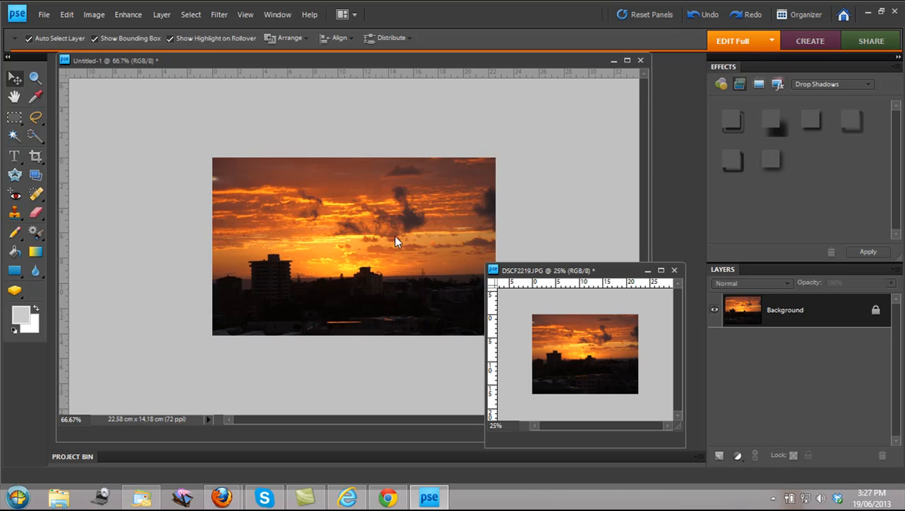
Step: Switch to the Dreamtime Photography site in Firefox and examine the slider image on its home page
mouse_move(222, 496)
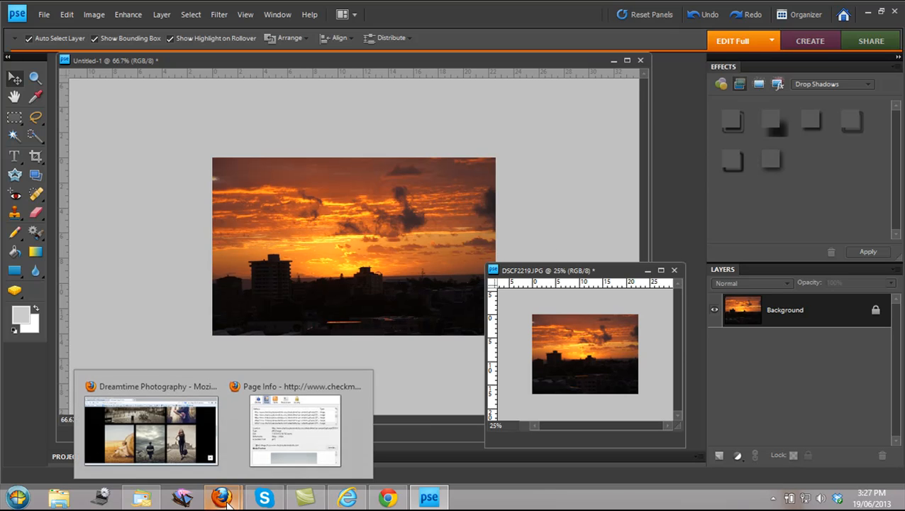
left_click(170, 444)
left_click_drag(896, 266, 895, 172)
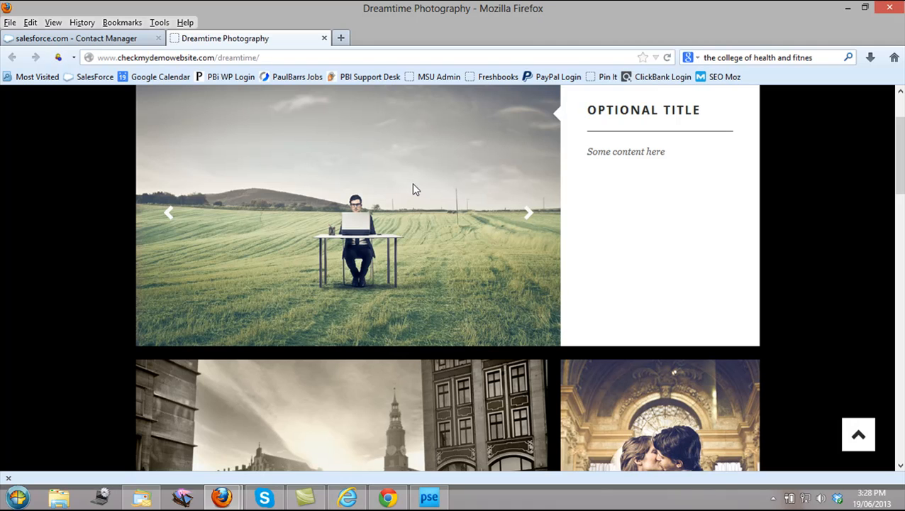
scroll(415, 189, "up", 2)
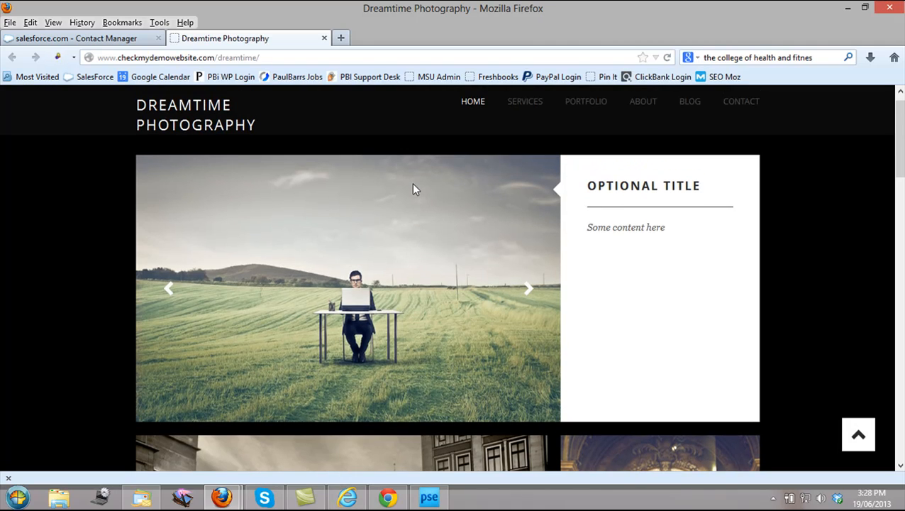